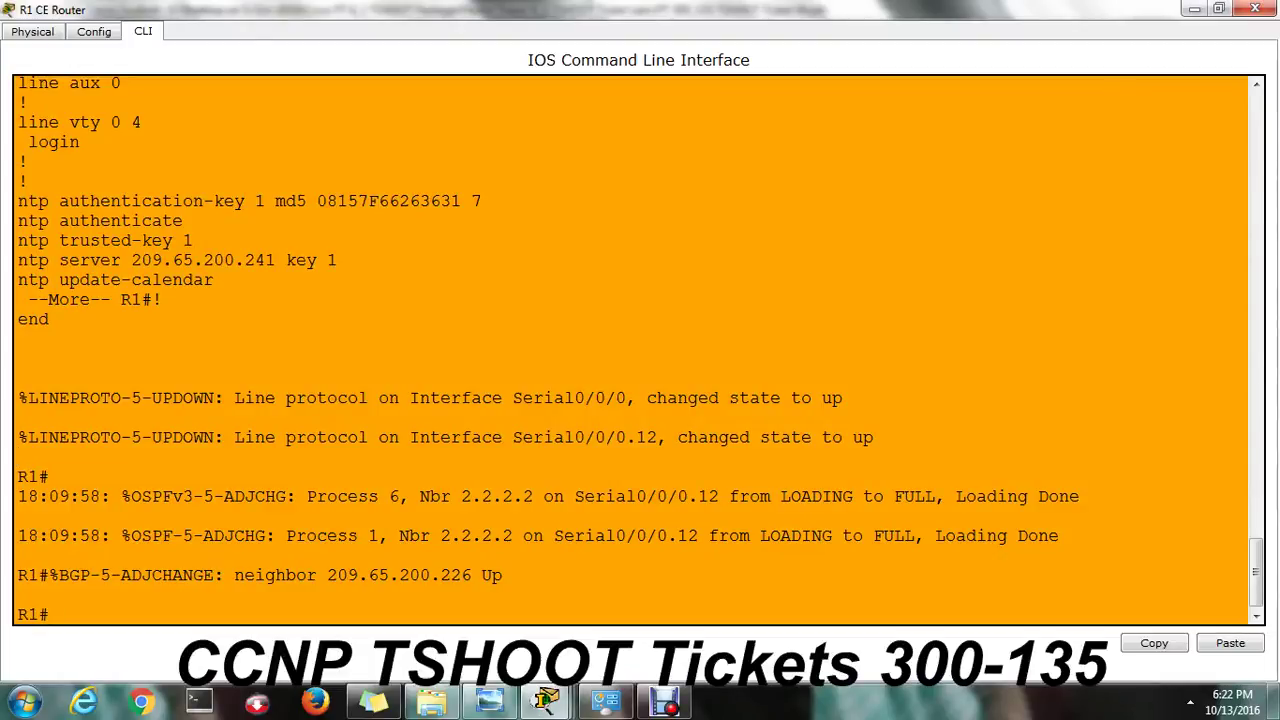
Run 'show ip nat translations' on R1 and highlight the inside local address 10.1.1.2:123.
{"action": "key", "text": "Return"}
{"action": "key", "text": "Return"}
{"action": "key", "text": "Return"}
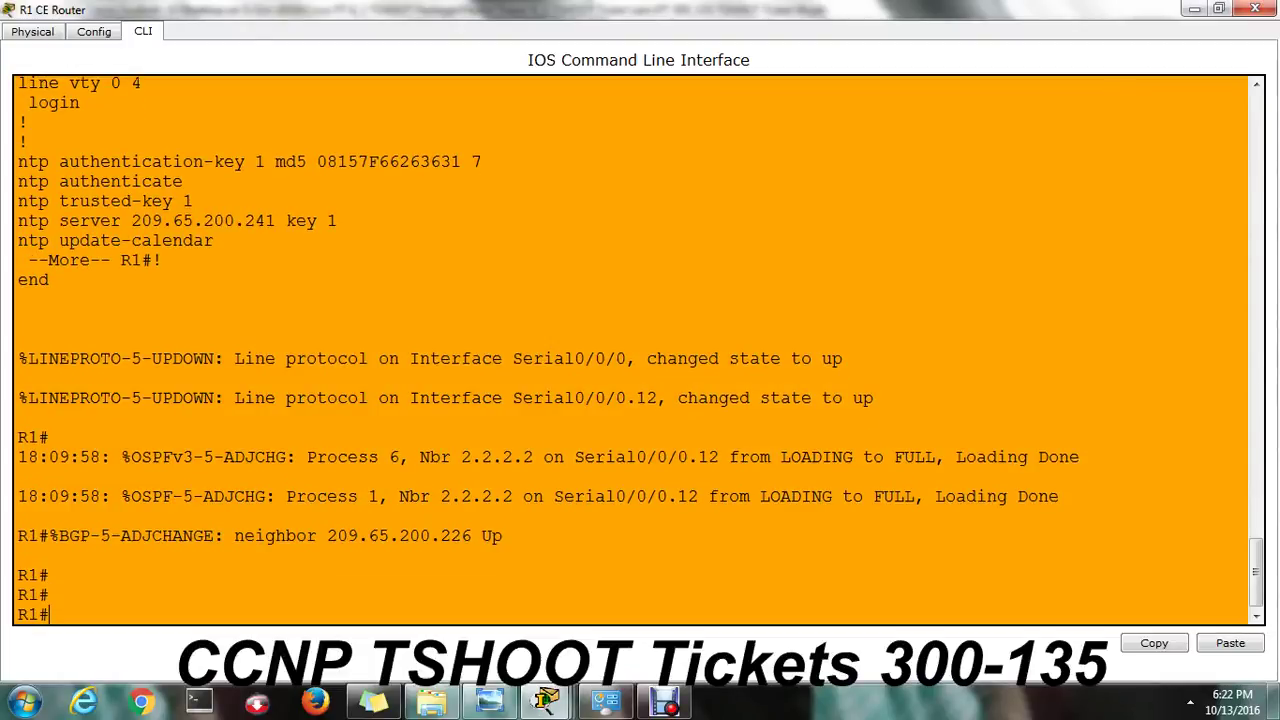
{"action": "type", "text": "sh ip nat"}
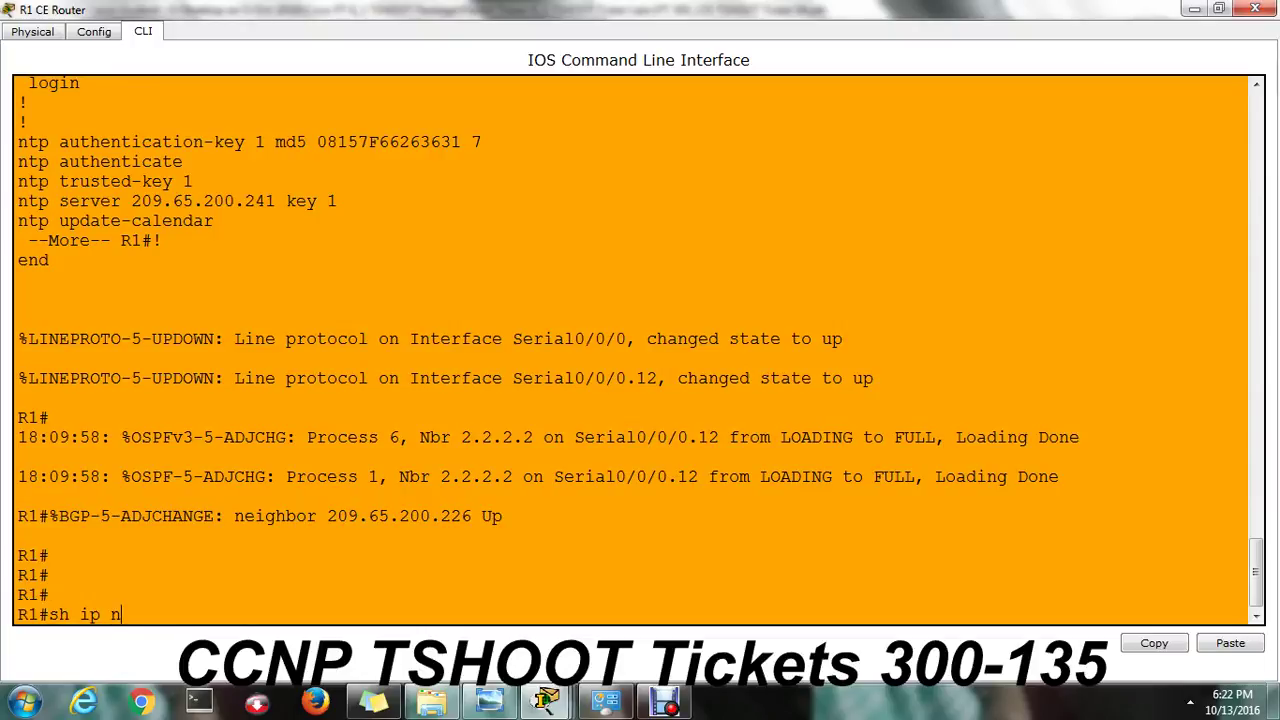
{"action": "key", "text": "Tab"}
{"action": "type", "text": "tran"}
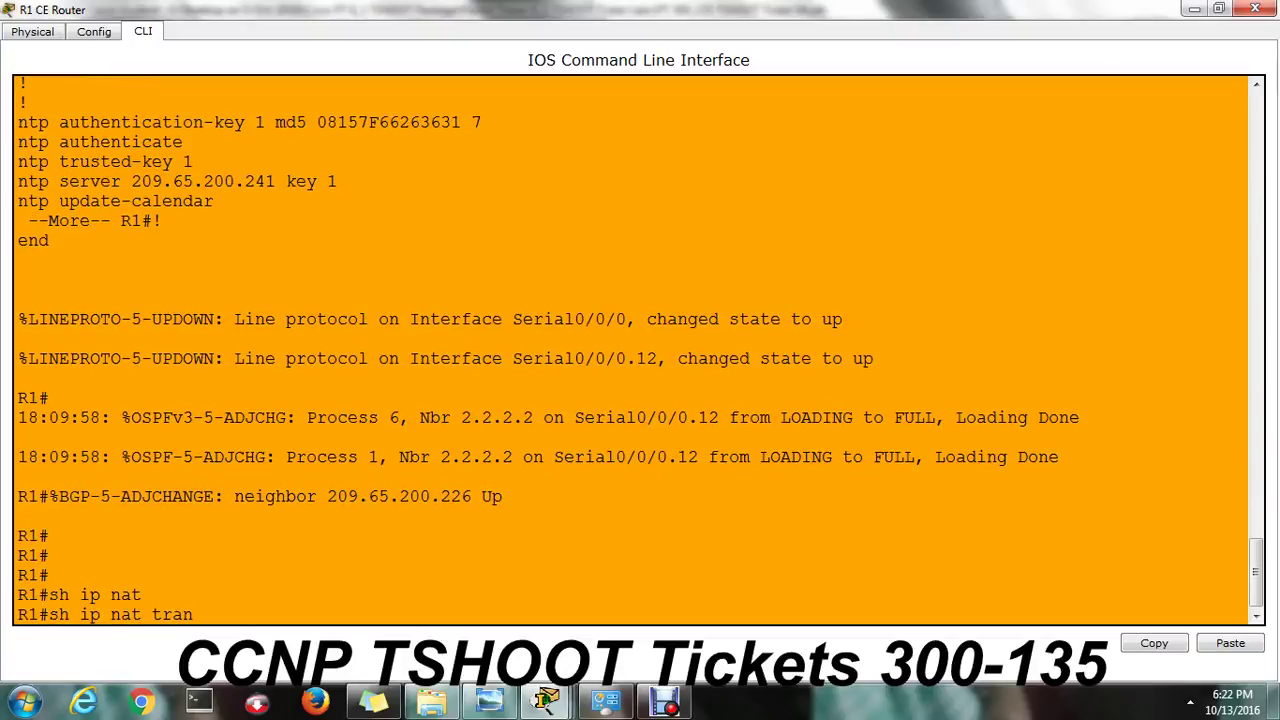
{"action": "key", "text": "Tab"}
{"action": "key", "text": "Return"}
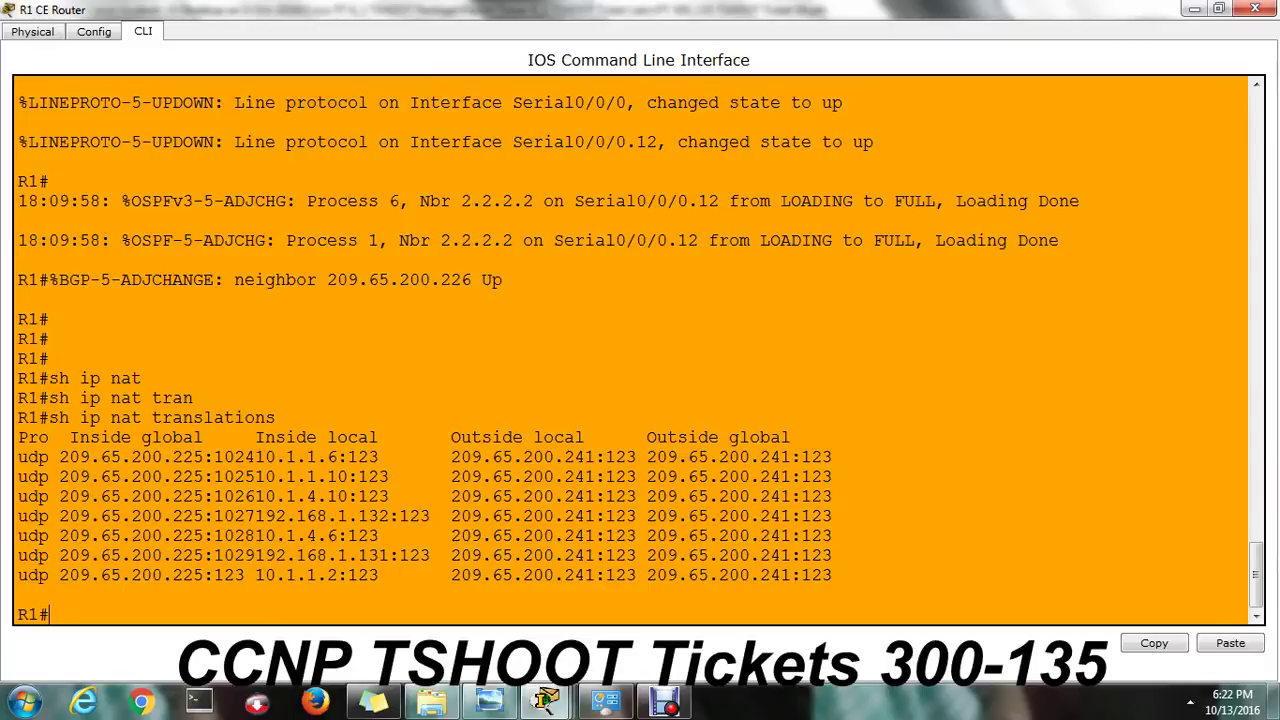
{"action": "left_click_drag", "start_coordinate": [398, 575], "coordinate": [255, 575]}
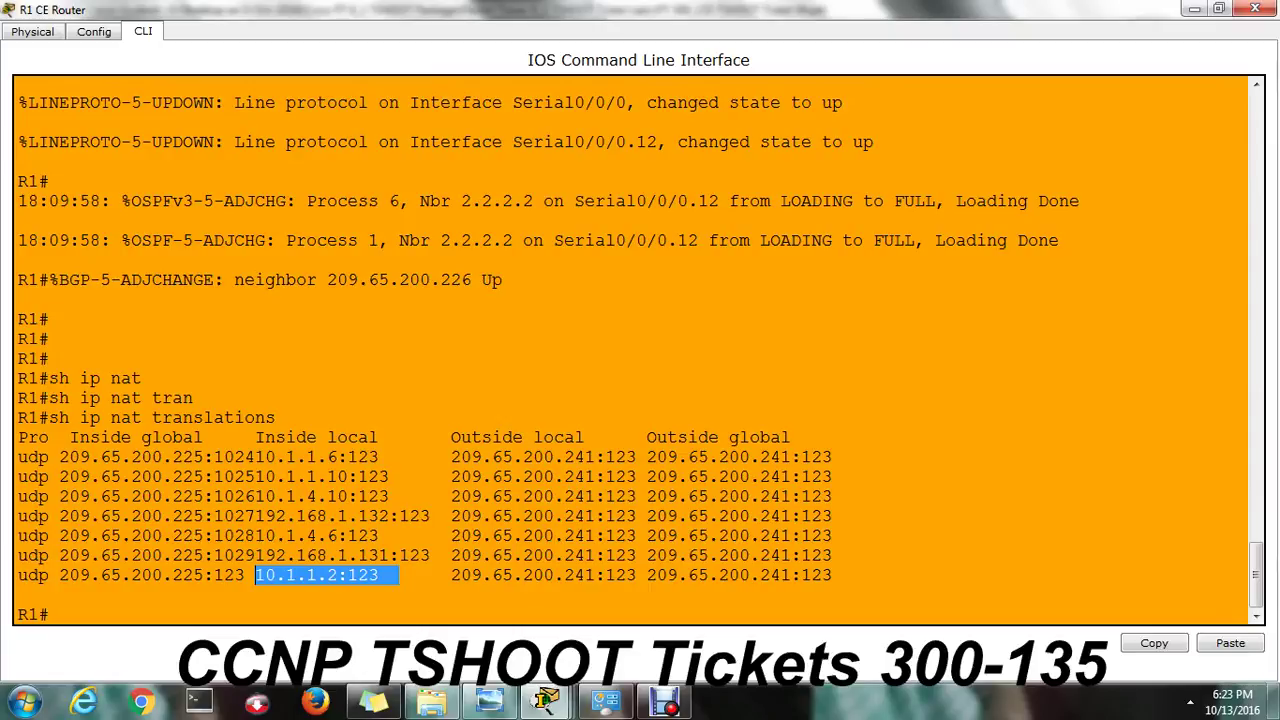
Display R1's running configuration with 'sh run' and page through the first screens.
{"action": "type", "text": "sh run"}
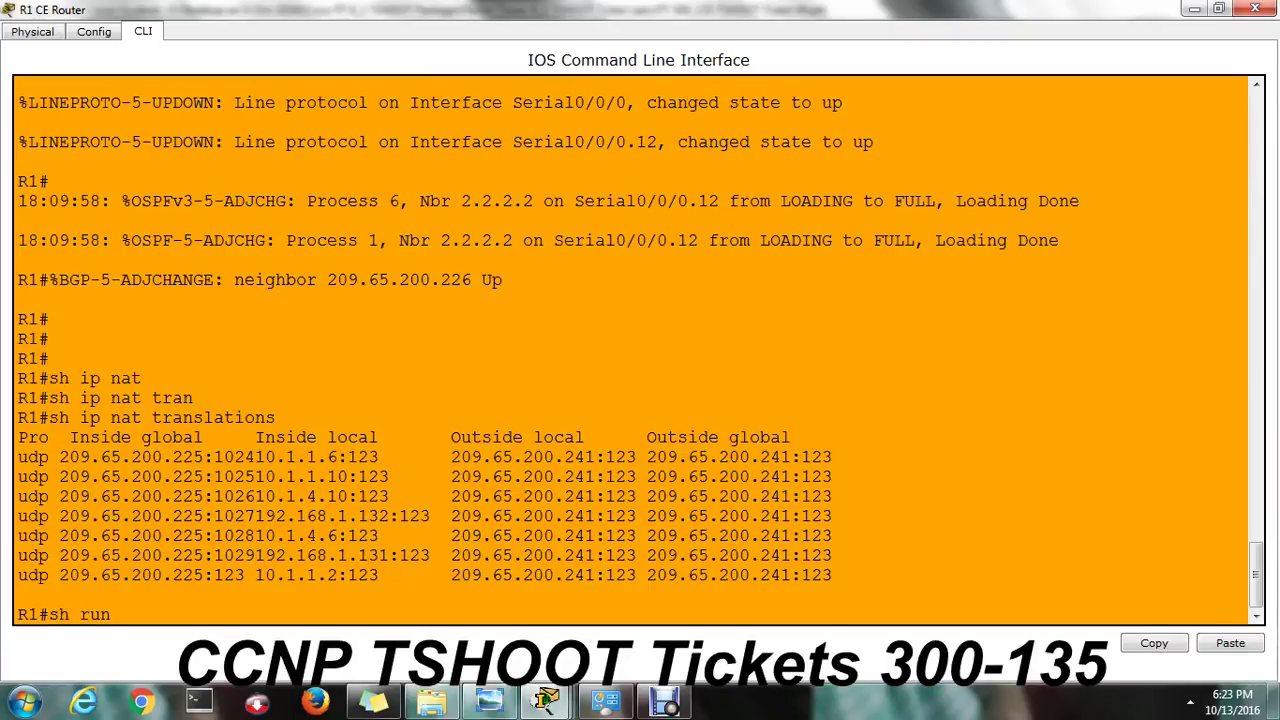
{"action": "key", "text": "Return"}
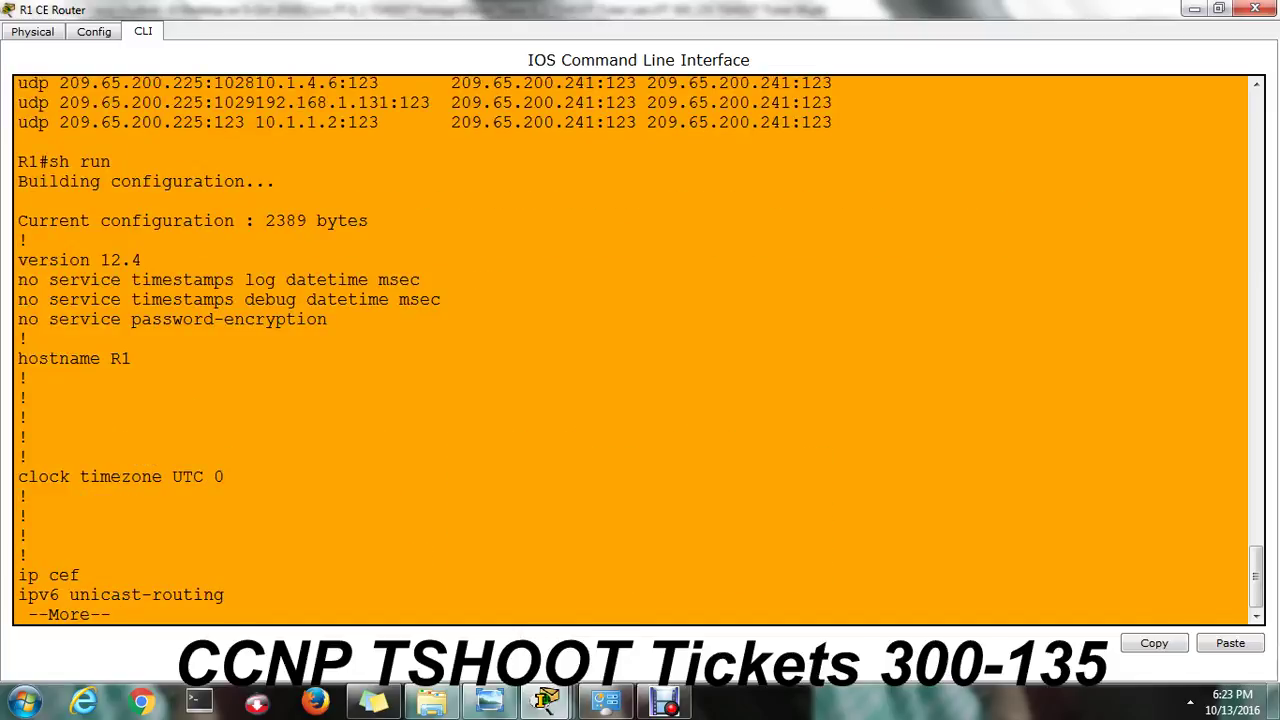
{"action": "key", "text": "Return"}
{"action": "key", "text": "Return"}
{"action": "key", "text": "Return"}
{"action": "key", "text": "Return"}
{"action": "key", "text": "Return"}
{"action": "key", "text": "Return"}
{"action": "key", "text": "Return"}
{"action": "key", "text": "Return"}
{"action": "key", "text": "Return"}
{"action": "key", "text": "Return"}
{"action": "key", "text": "Return"}
{"action": "key", "text": "Return"}
{"action": "key", "text": "Return"}
{"action": "key", "text": "Return"}
{"action": "key", "text": "Return"}
{"action": "key", "text": "Return"}
{"action": "key", "text": "Return"}
{"action": "key", "text": "Return"}
{"action": "key", "text": "Return"}
{"action": "key", "text": "Return"}
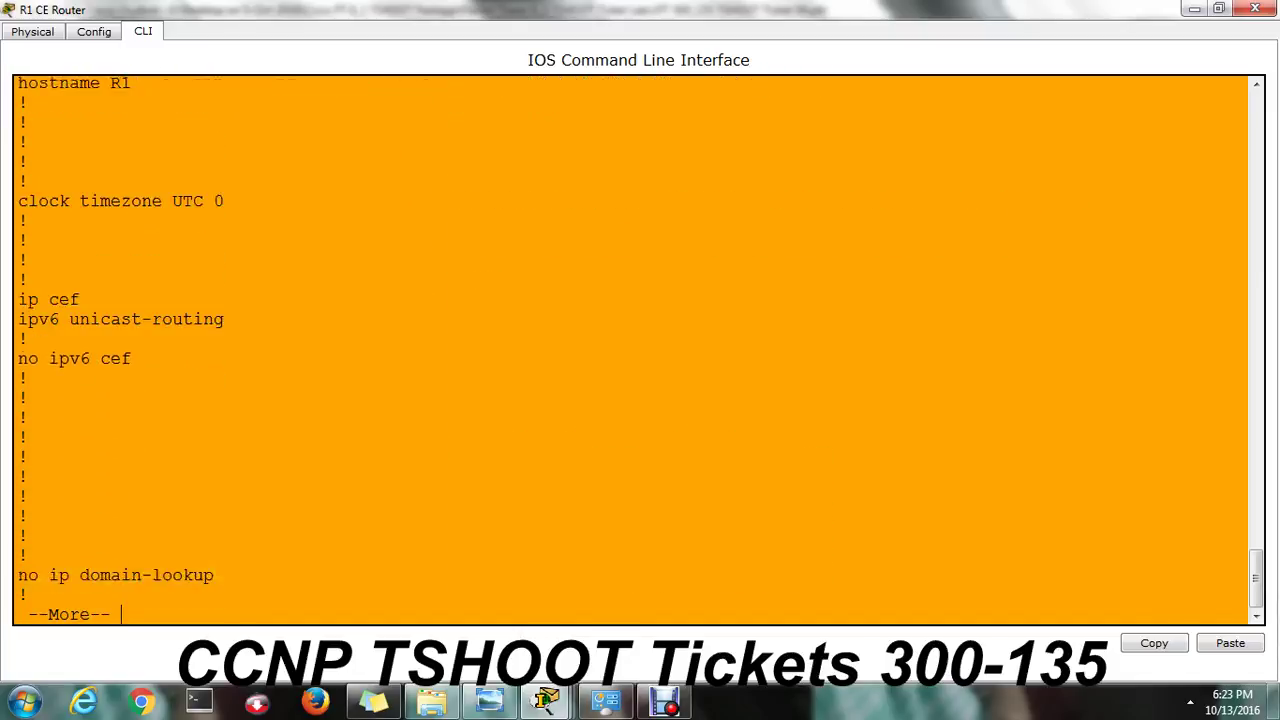
{"action": "key", "text": "Return"}
{"action": "key", "text": "Return"}
{"action": "key", "text": "Return"}
{"action": "key", "text": "Return"}
{"action": "key", "text": "Return"}
{"action": "key", "text": "Return"}
{"action": "key", "text": "Return"}
{"action": "key", "text": "Return"}
{"action": "key", "text": "Return"}
{"action": "key", "text": "Return"}
{"action": "key", "text": "Return"}
{"action": "key", "text": "Return"}
{"action": "key", "text": "Return"}
{"action": "key", "text": "Return"}
{"action": "key", "text": "Return"}
{"action": "key", "text": "Return"}
{"action": "key", "text": "Return"}
{"action": "key", "text": "Return"}
{"action": "key", "text": "Return"}
{"action": "key", "text": "Return"}
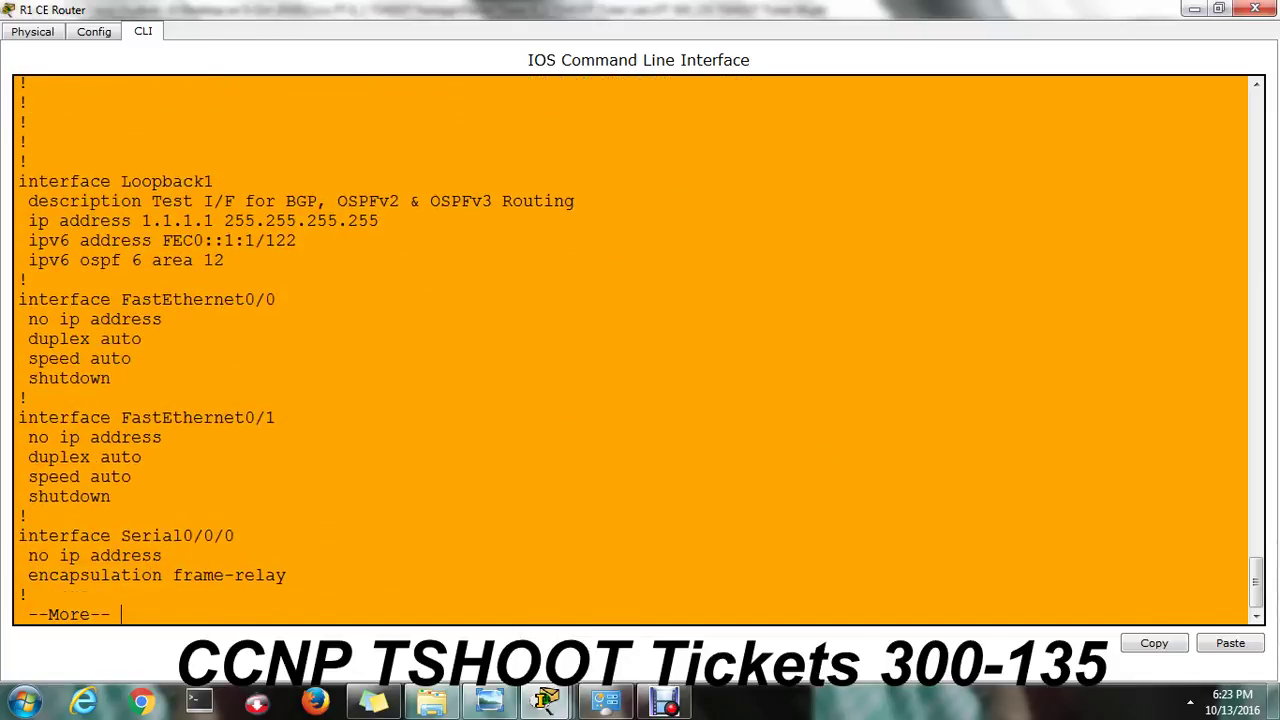
{"action": "key", "text": "Return"}
{"action": "key", "text": "Return"}
{"action": "key", "text": "Return"}
{"action": "key", "text": "Return"}
{"action": "key", "text": "Return"}
{"action": "key", "text": "Return"}
{"action": "key", "text": "Return"}
{"action": "key", "text": "Return"}
{"action": "key", "text": "Return"}
{"action": "key", "text": "Return"}
{"action": "key", "text": "Return"}
{"action": "key", "text": "Return"}
{"action": "key", "text": "Return"}
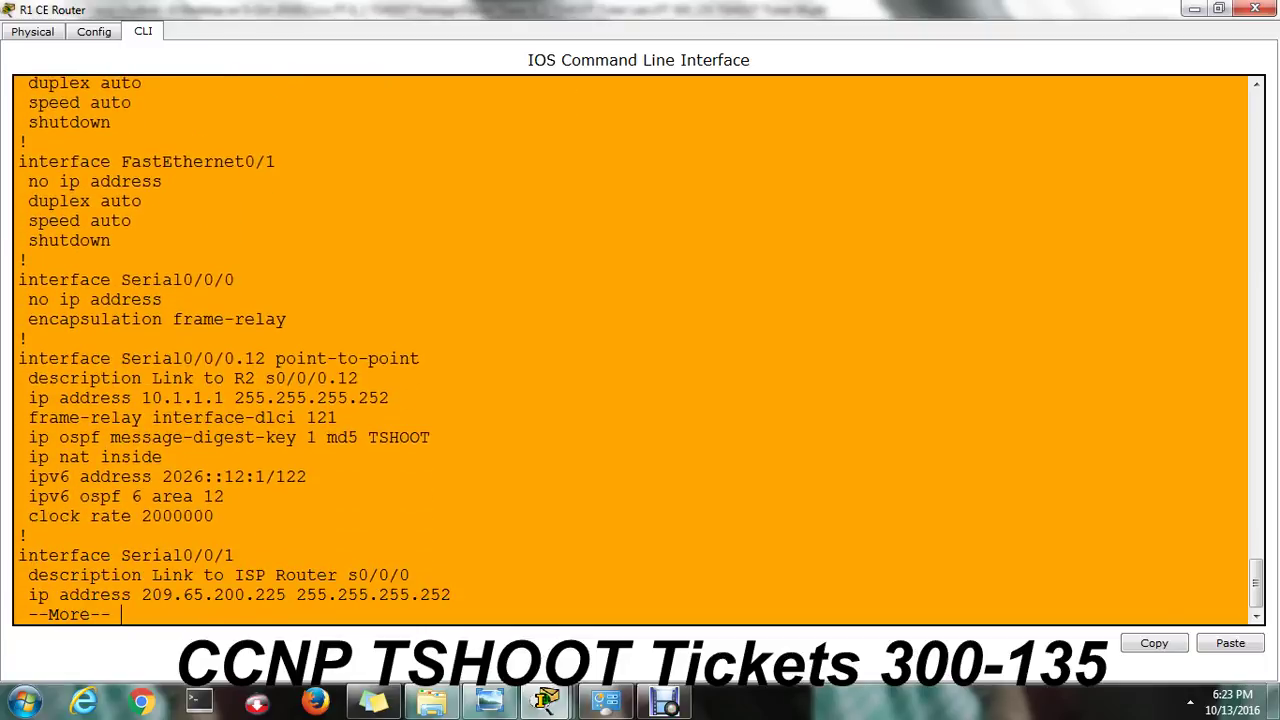
{"action": "key", "text": "Return"}
{"action": "key", "text": "Return"}
{"action": "key", "text": "Return"}
{"action": "key", "text": "Return"}
{"action": "key", "text": "Return"}
{"action": "key", "text": "Return"}
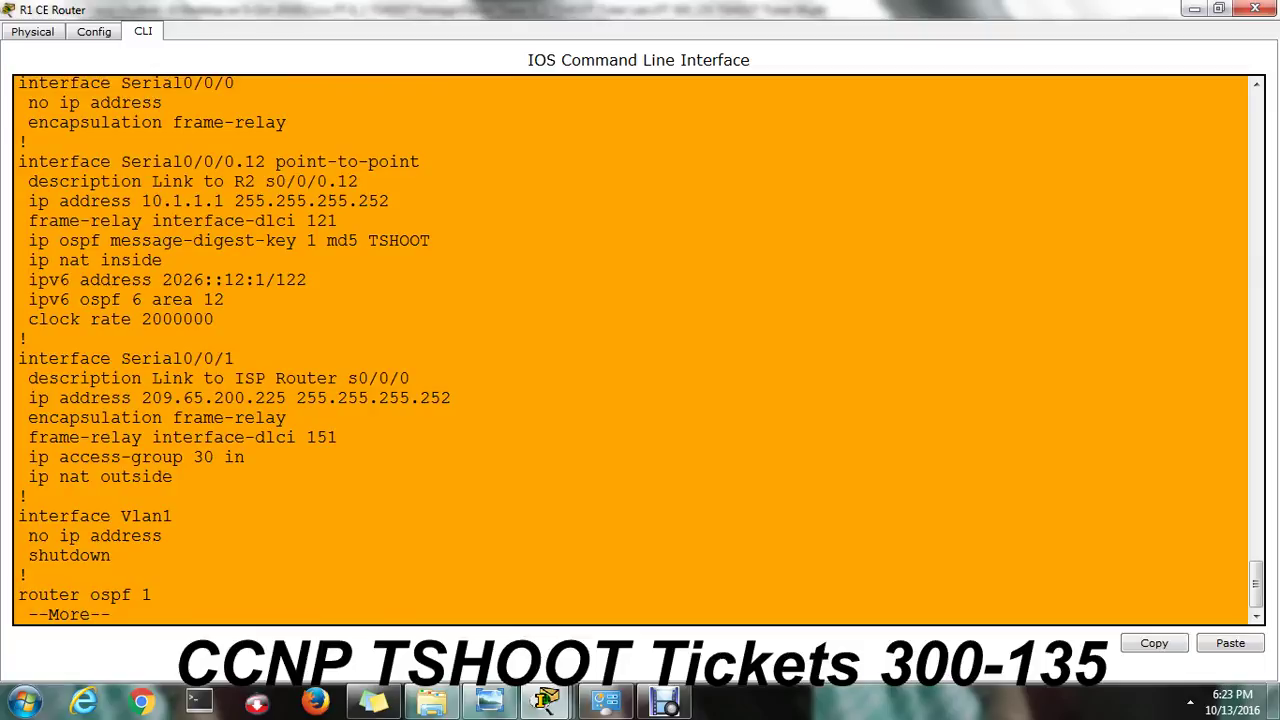
Highlight ip nat inside, Serial0/0/0.12 and access-group 30, then page on to the NAT overload rule.
{"action": "left_click_drag", "start_coordinate": [162, 260], "coordinate": [38, 260]}
{"action": "left_click_drag", "start_coordinate": [266, 161], "coordinate": [182, 161]}
{"action": "left_click", "coordinate": [182, 161]}
{"action": "left_click_drag", "start_coordinate": [246, 457], "coordinate": [163, 457]}
{"action": "left_click", "coordinate": [163, 457]}
{"action": "key", "text": "space"}
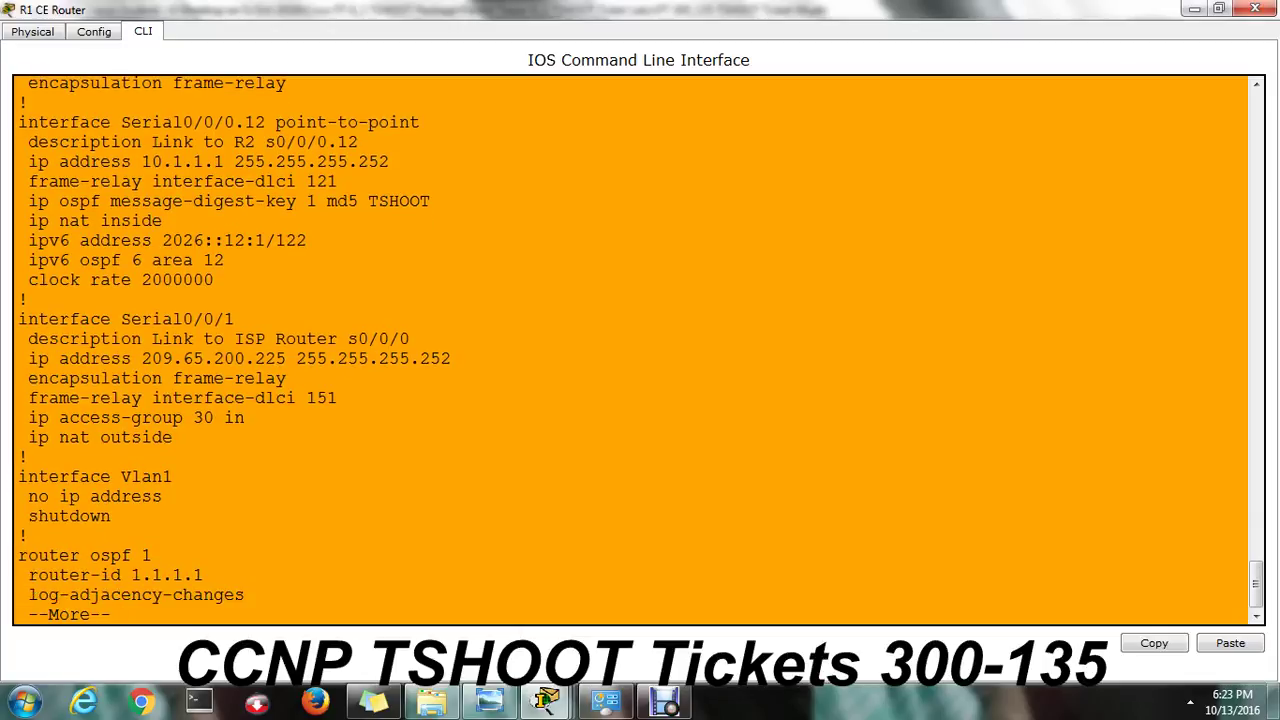
{"action": "key", "text": "Return"}
{"action": "key", "text": "Return"}
{"action": "key", "text": "Return"}
{"action": "key", "text": "Return"}
{"action": "key", "text": "Return"}
{"action": "key", "text": "Return"}
{"action": "key", "text": "Return"}
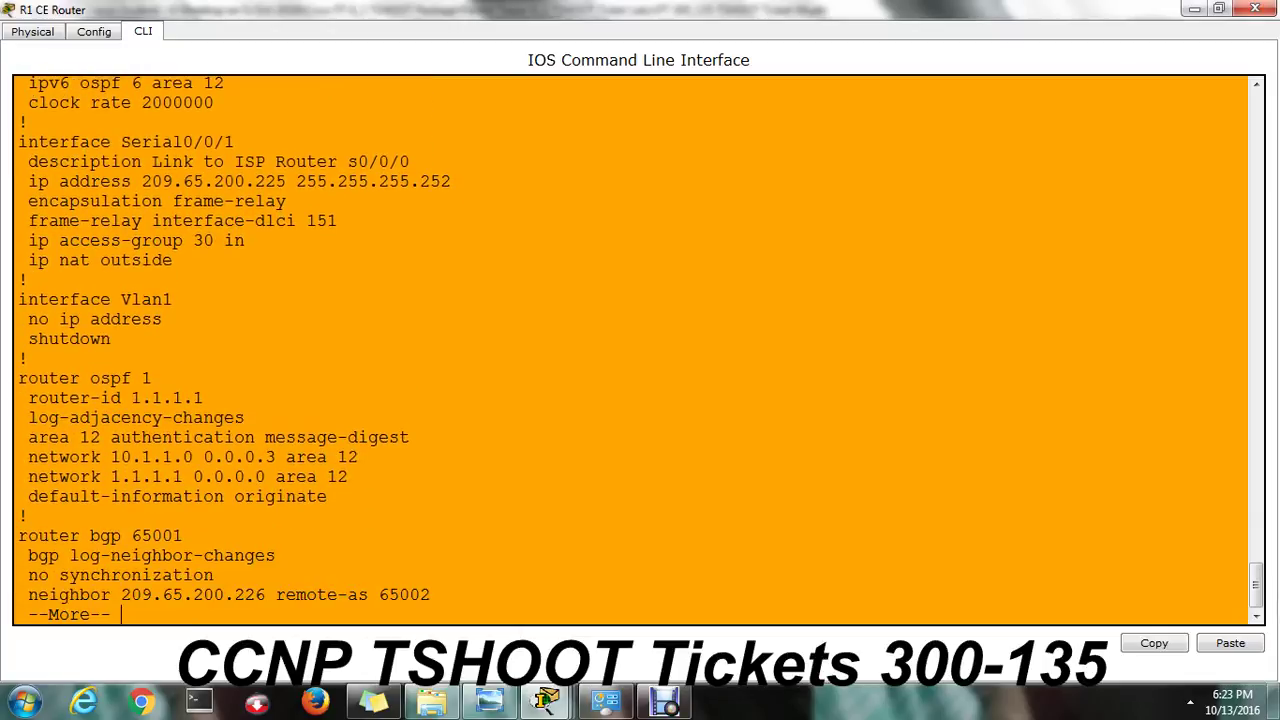
{"action": "key", "text": "Return"}
{"action": "key", "text": "Return"}
{"action": "key", "text": "Return"}
{"action": "key", "text": "Return"}
{"action": "key", "text": "Return"}
{"action": "key", "text": "Return"}
{"action": "key", "text": "Return"}
{"action": "key", "text": "Return"}
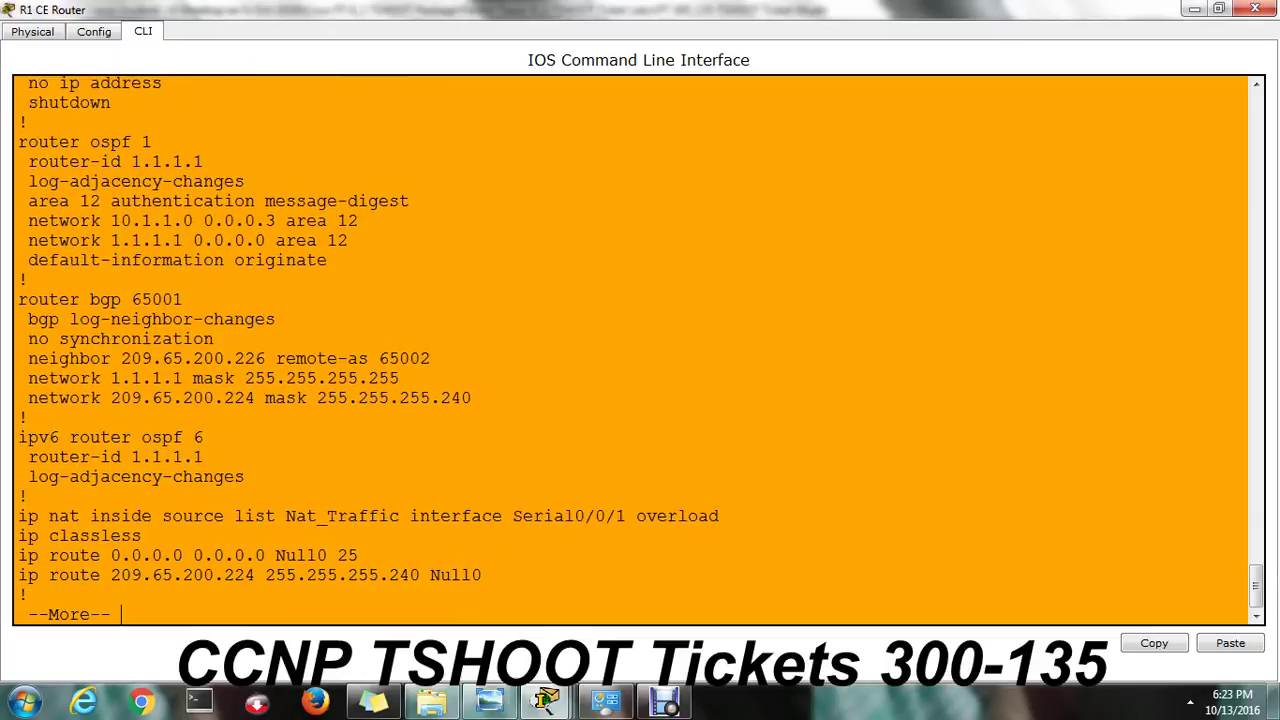
Highlight Nat_Traffic in the NAT rule, check Serial0/0/1 above, then page down to the access lists.
{"action": "left_click_drag", "start_coordinate": [286, 516], "coordinate": [410, 516]}
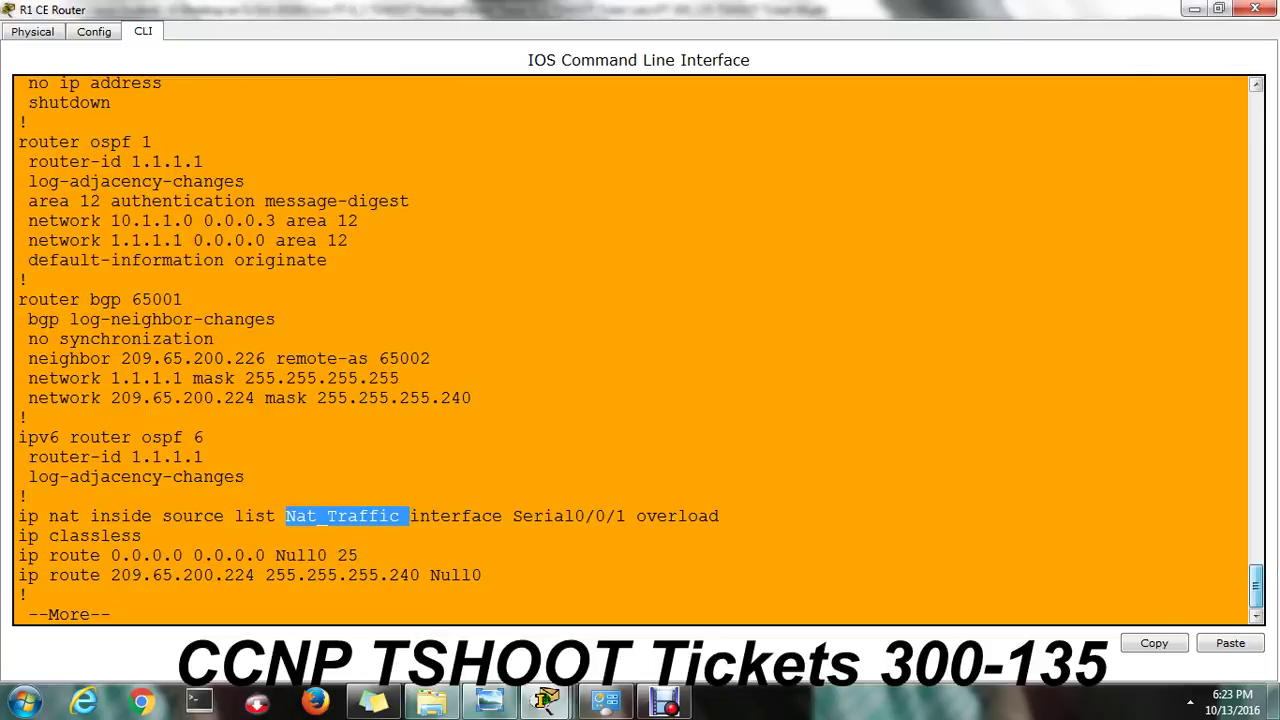
{"action": "scroll", "coordinate": [638, 350], "scroll_direction": "up", "scroll_amount": 6}
{"action": "scroll", "coordinate": [638, 350], "scroll_direction": "up", "scroll_amount": 1}
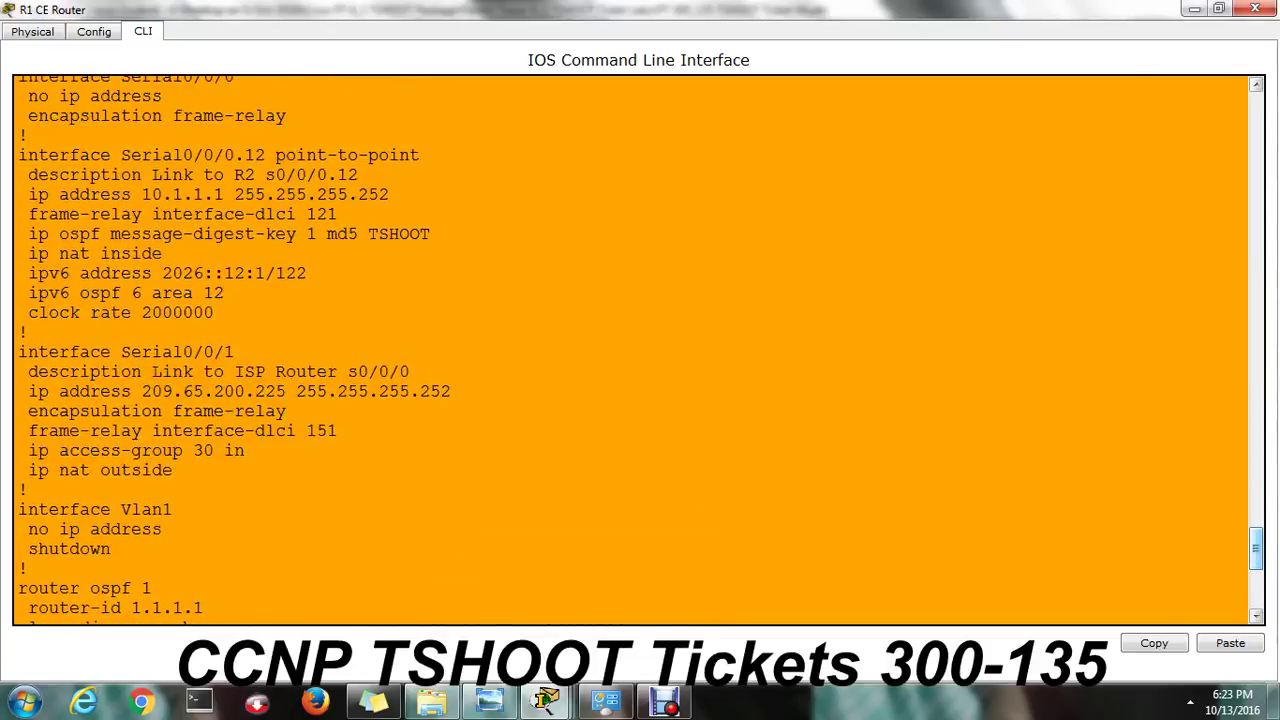
{"action": "left_click_drag", "start_coordinate": [193, 352], "coordinate": [234, 352]}
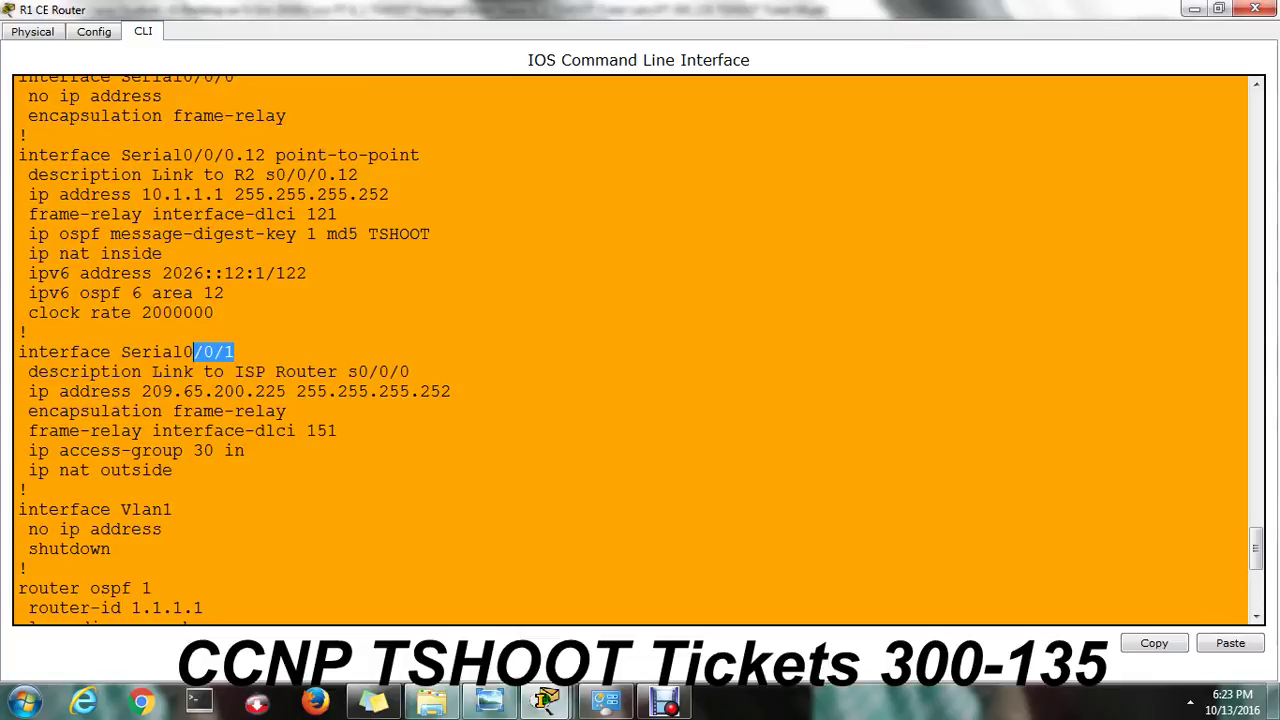
{"action": "left_click_drag", "start_coordinate": [1256, 548], "coordinate": [1256, 585]}
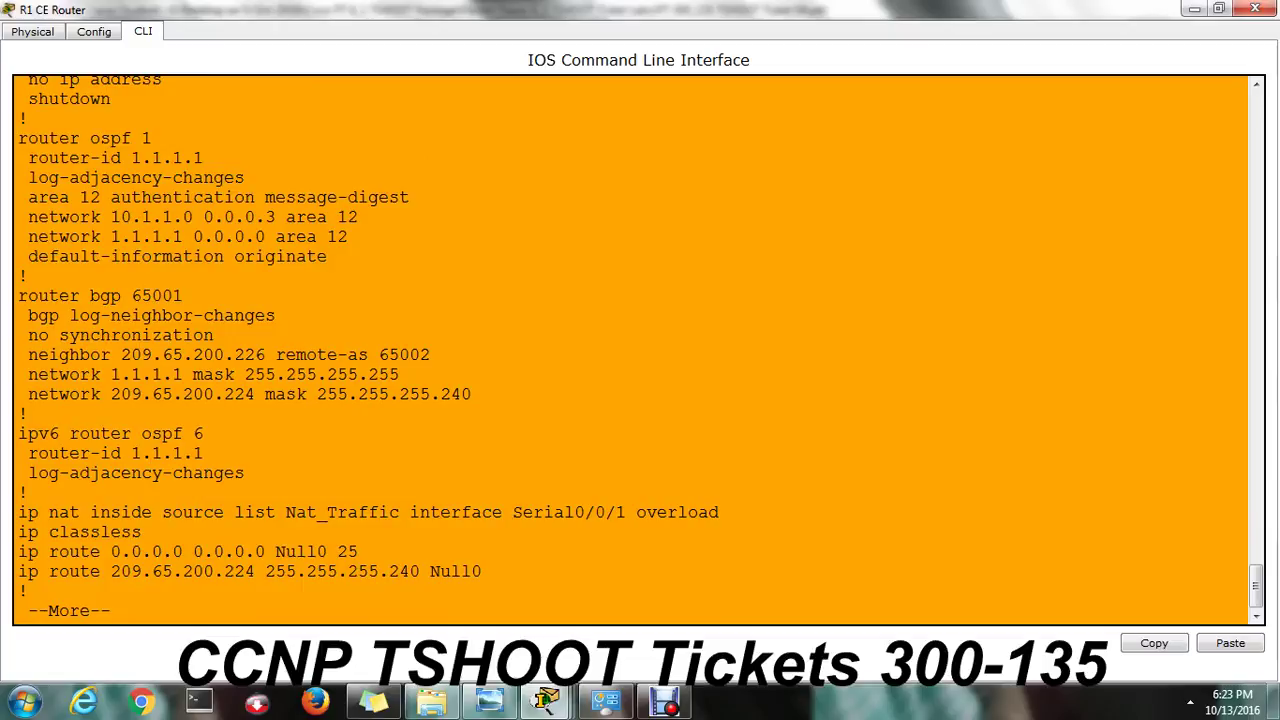
{"action": "left_click_drag", "start_coordinate": [286, 512], "coordinate": [400, 512]}
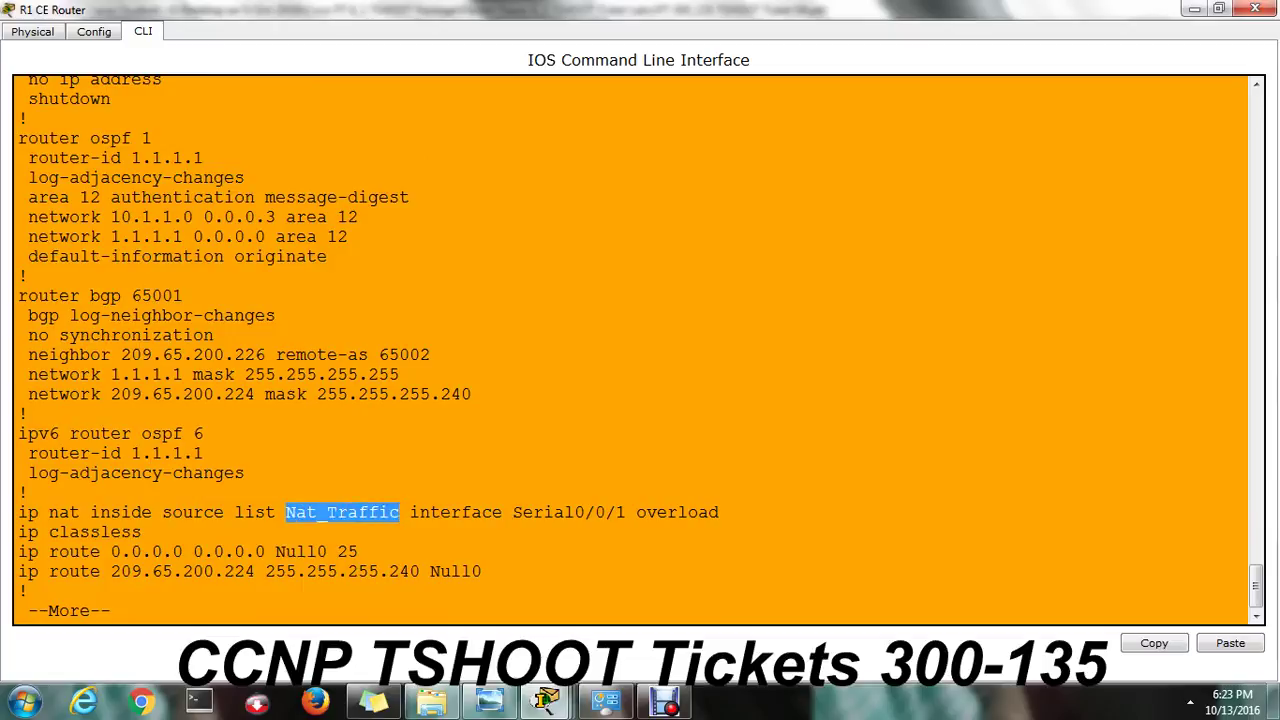
{"action": "key", "text": "Return"}
{"action": "key", "text": "Return"}
{"action": "key", "text": "Return"}
{"action": "key", "text": "Return"}
{"action": "key", "text": "Return"}
{"action": "key", "text": "Return"}
{"action": "key", "text": "Return"}
{"action": "key", "text": "Return"}
{"action": "key", "text": "Return"}
{"action": "key", "text": "Return"}
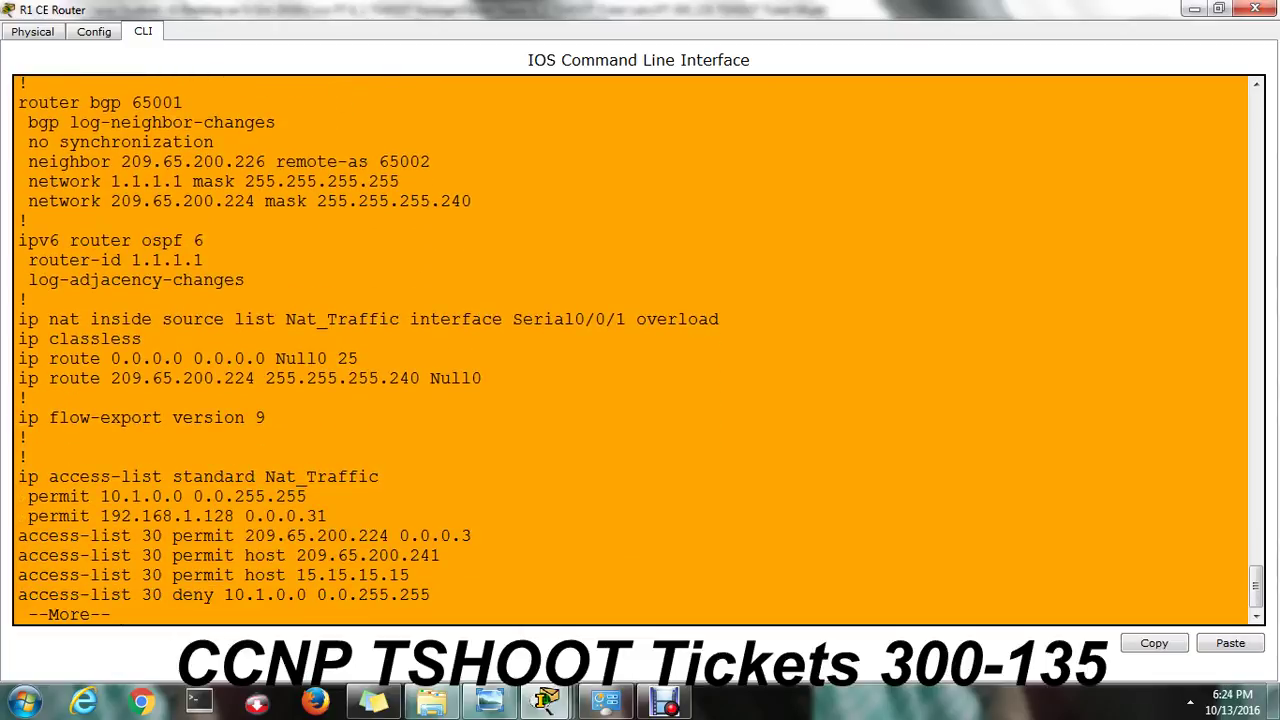
Compare the Nat_Traffic 10.1.0.0 permit entry with the clients' 10.2.x subnets in the topology.
{"action": "left_click_drag", "start_coordinate": [28, 496], "coordinate": [101, 516]}
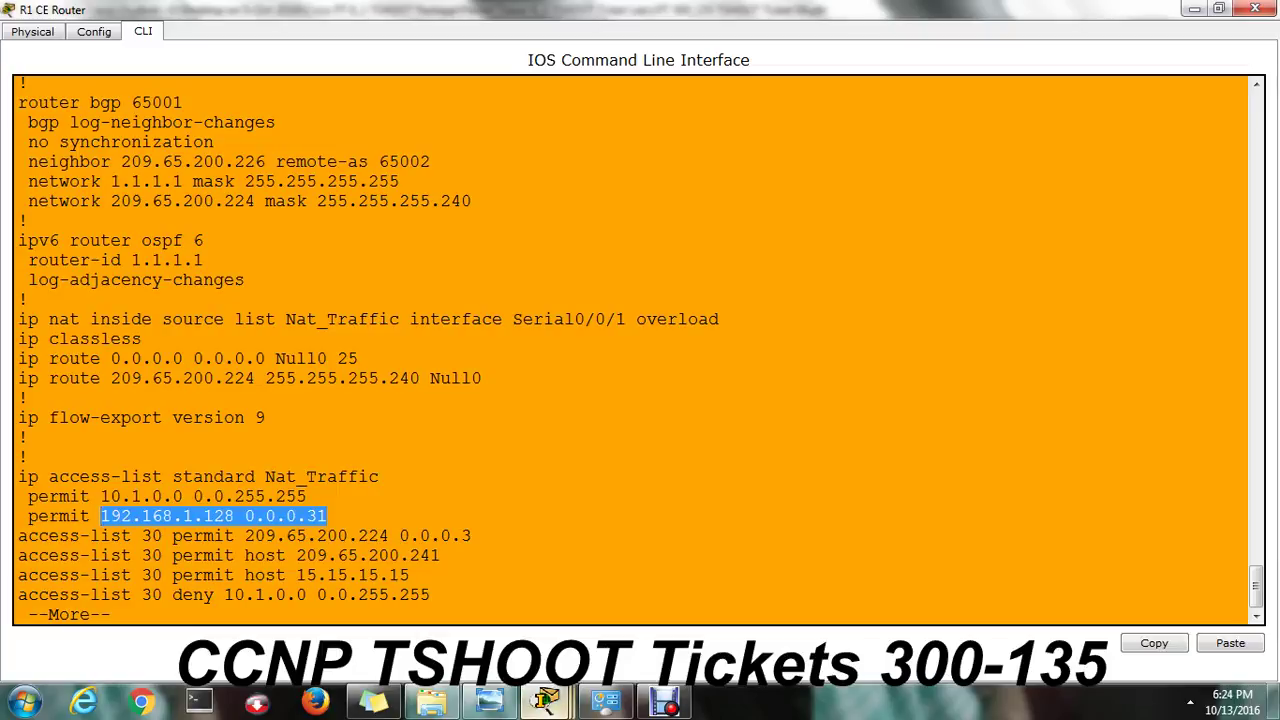
{"action": "mouse_move", "coordinate": [545, 700]}
{"action": "left_click", "coordinate": [245, 590]}
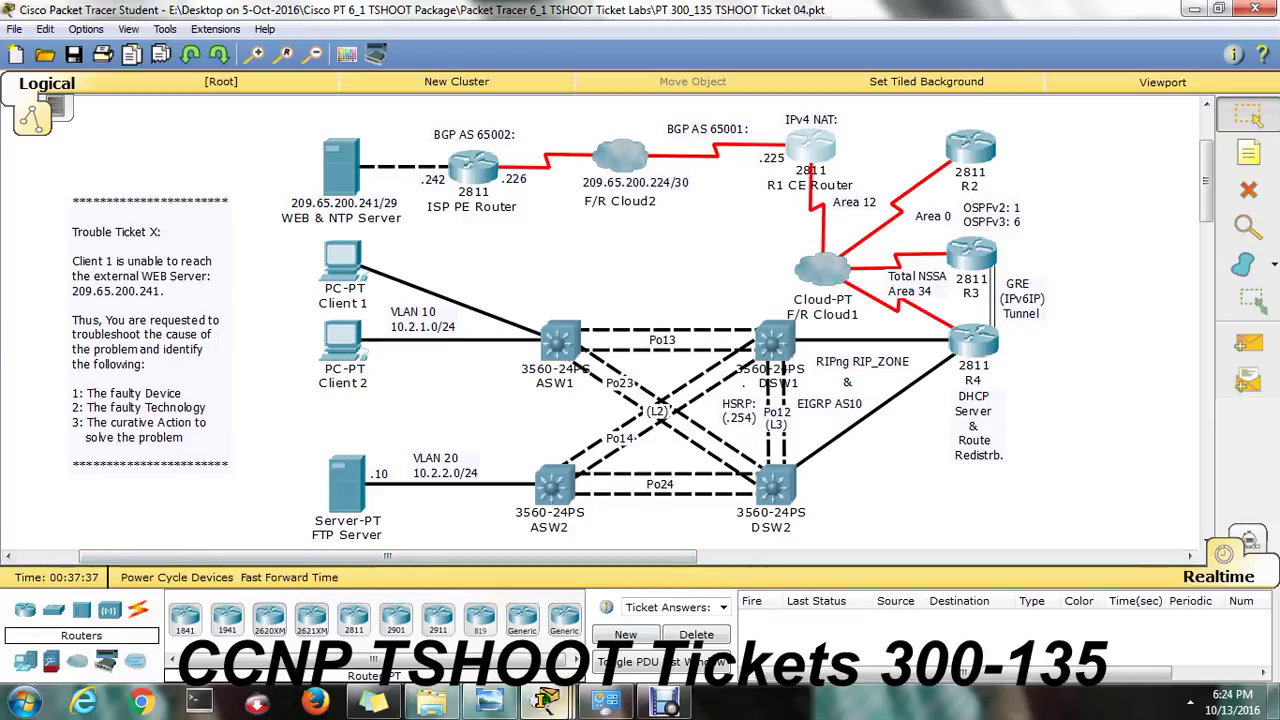
{"action": "mouse_move", "coordinate": [545, 700]}
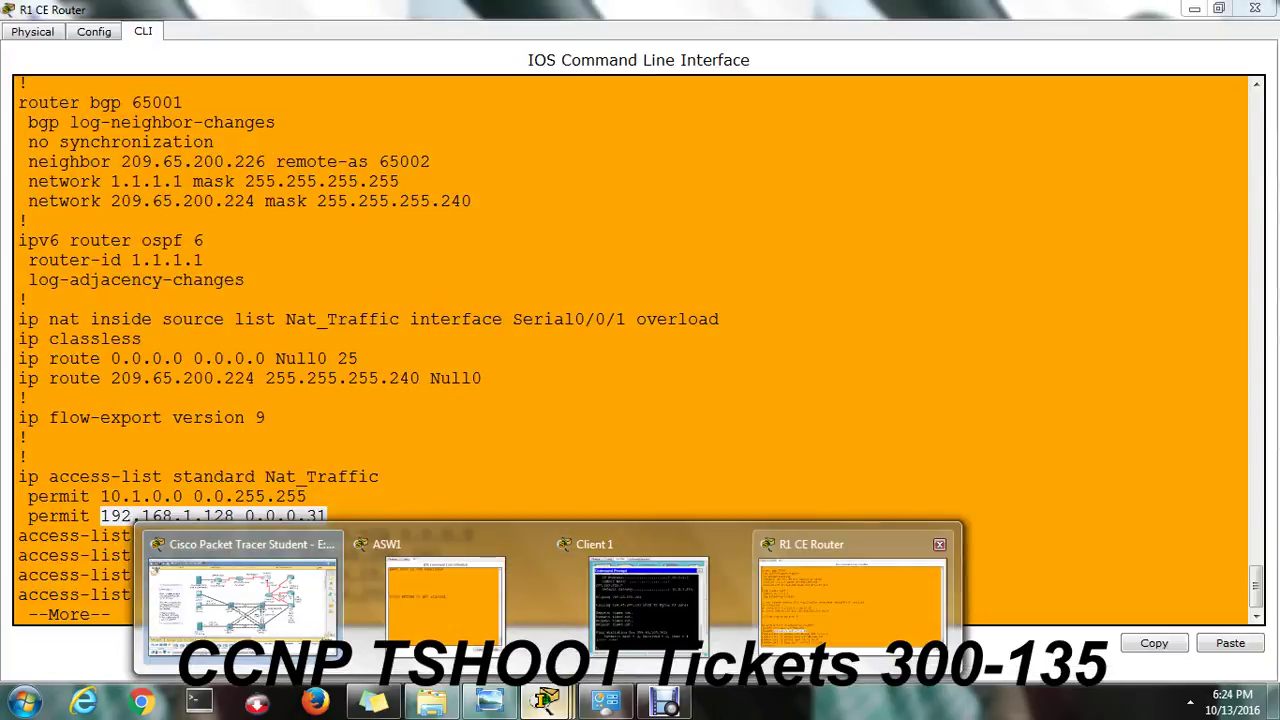
{"action": "left_click", "coordinate": [850, 600]}
{"action": "left_click", "coordinate": [431, 594]}
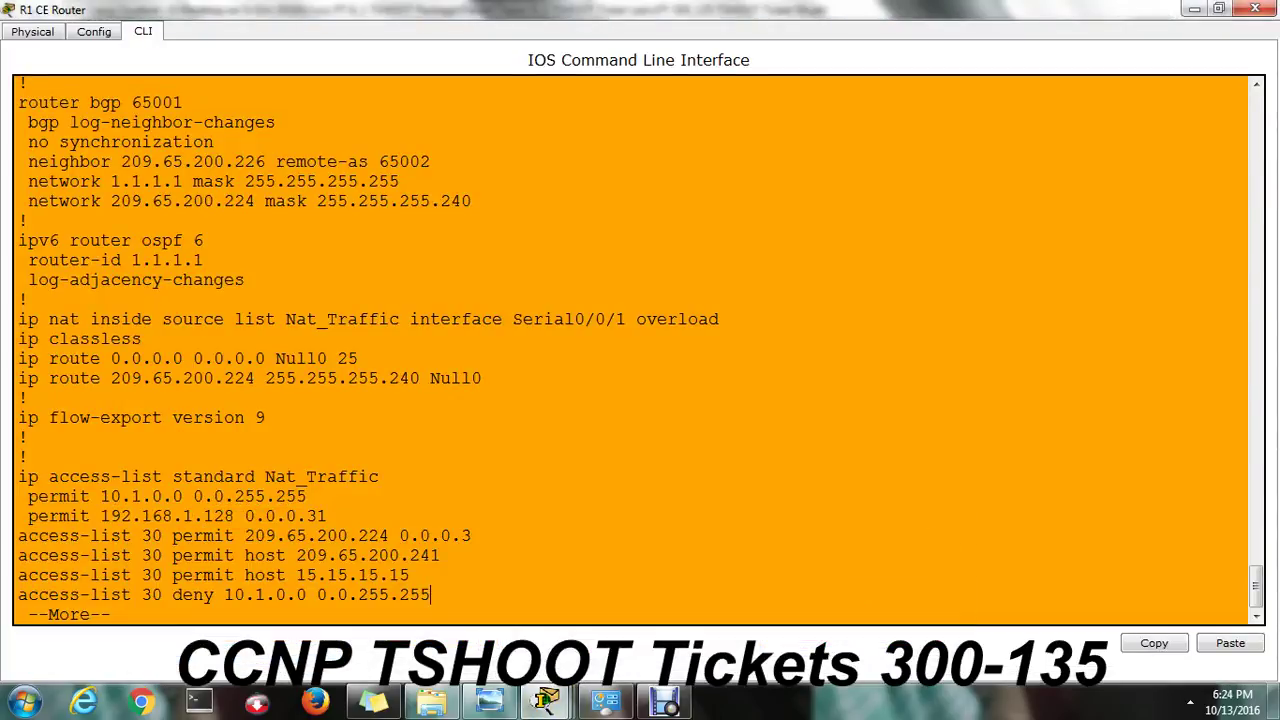
{"action": "left_click_drag", "start_coordinate": [100, 496], "coordinate": [174, 496]}
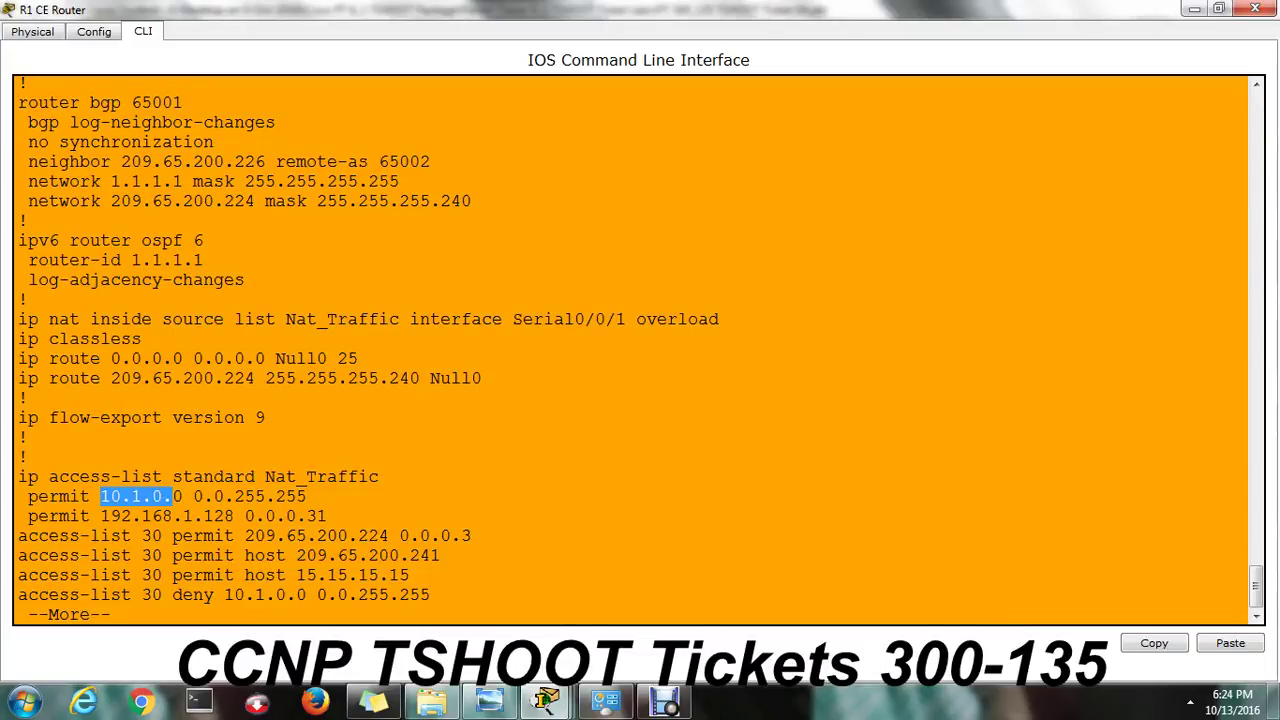
Finish the running-config listing and enter global configuration mode with 'conf t'.
{"action": "key", "text": "Return"}
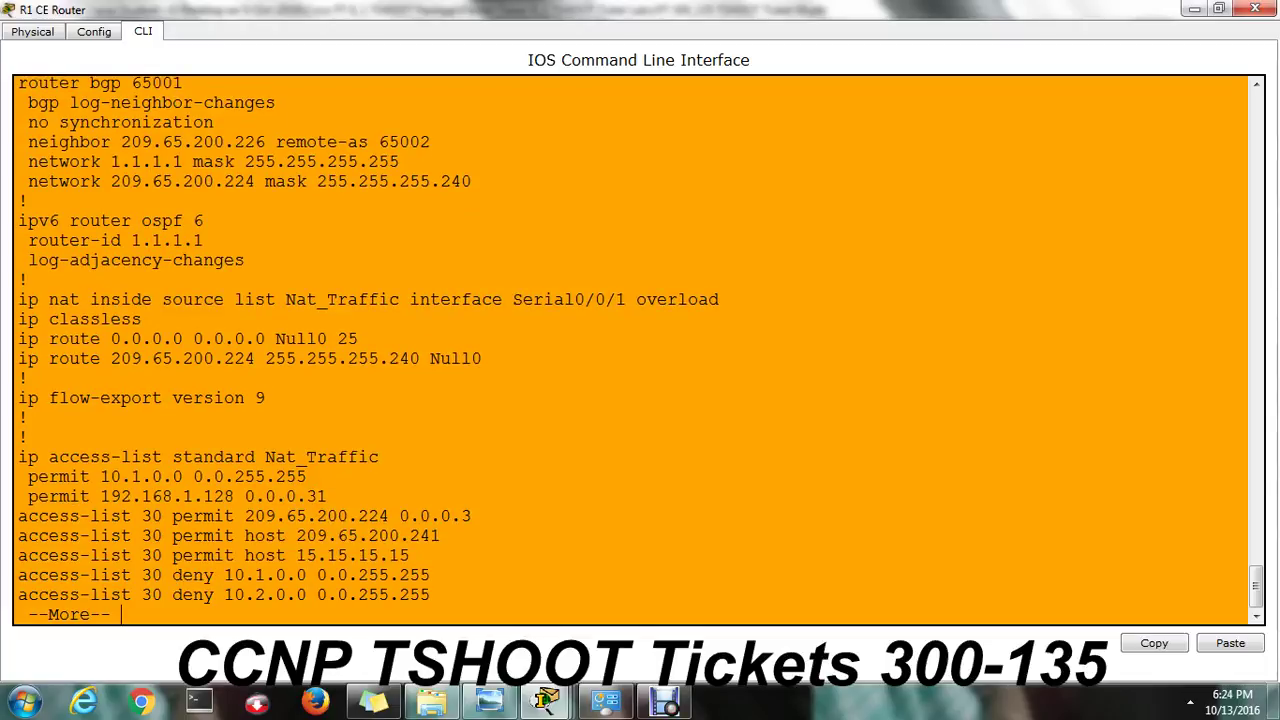
{"action": "key", "text": "Return"}
{"action": "type", "text": "conf t"}
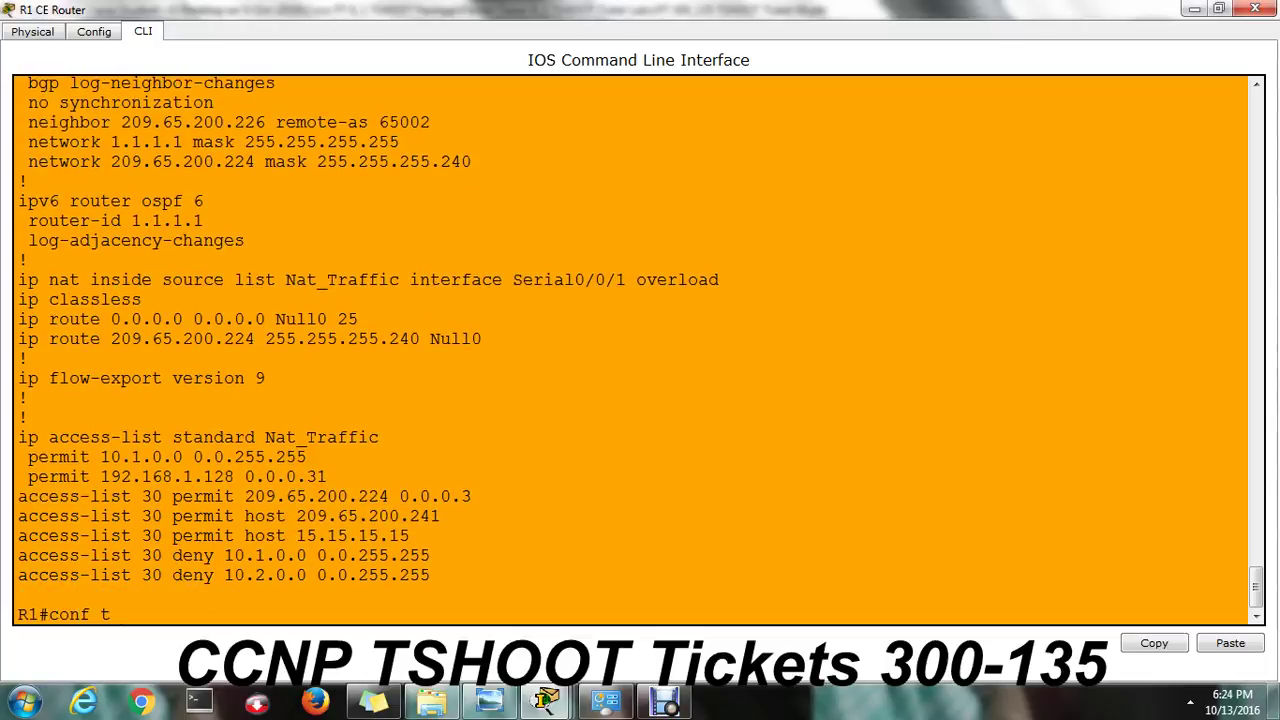
{"action": "key", "text": "Return"}
Enter the 'ip access-list standard Nat_Traffic' configuration, pasting the copied list name.
{"action": "type", "text": "ip acc"}
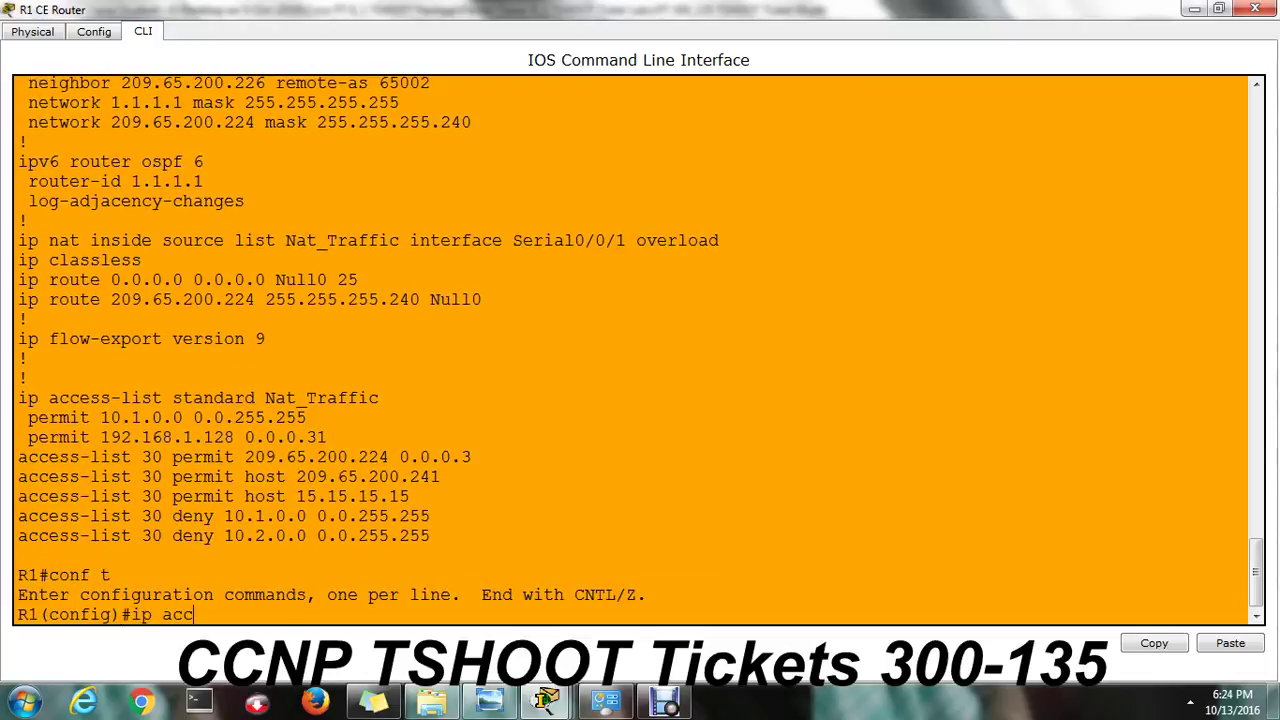
{"action": "key", "text": "Tab"}
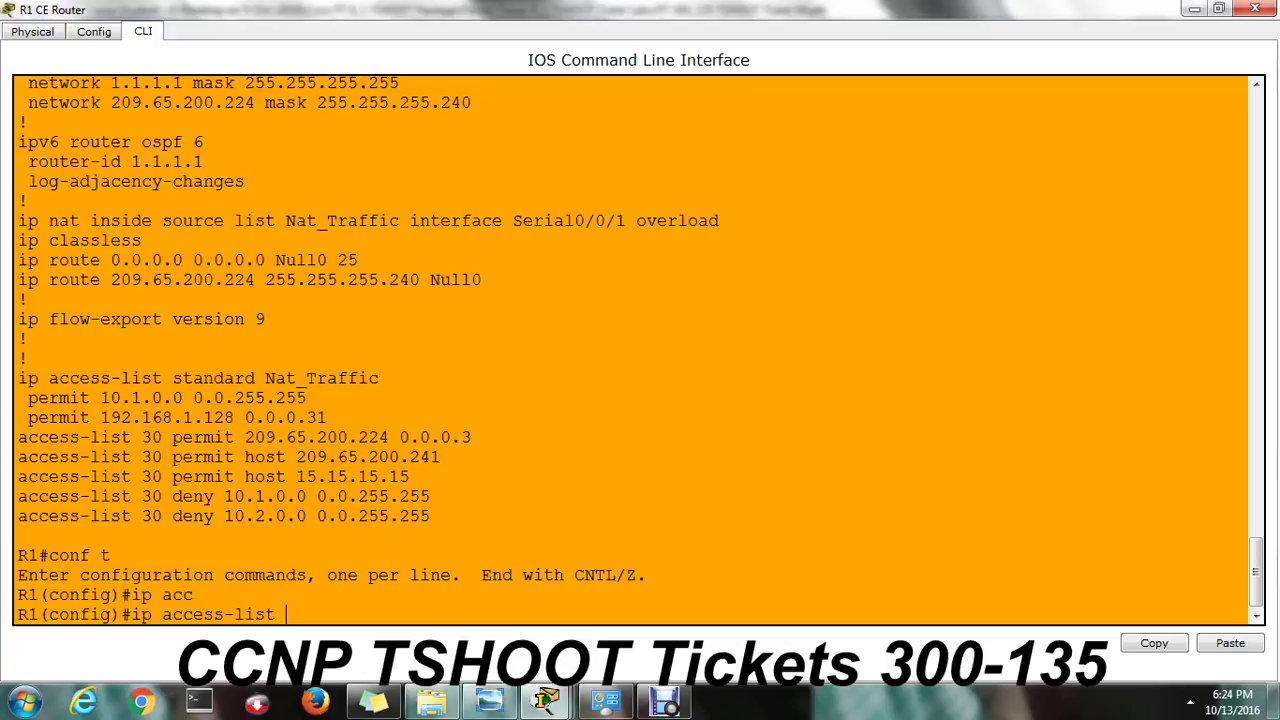
{"action": "left_click_drag", "start_coordinate": [173, 378], "coordinate": [379, 378]}
{"action": "left_click", "coordinate": [379, 378]}
{"action": "left_click_drag", "start_coordinate": [173, 378], "coordinate": [379, 378]}
{"action": "right_click", "coordinate": [379, 378]}
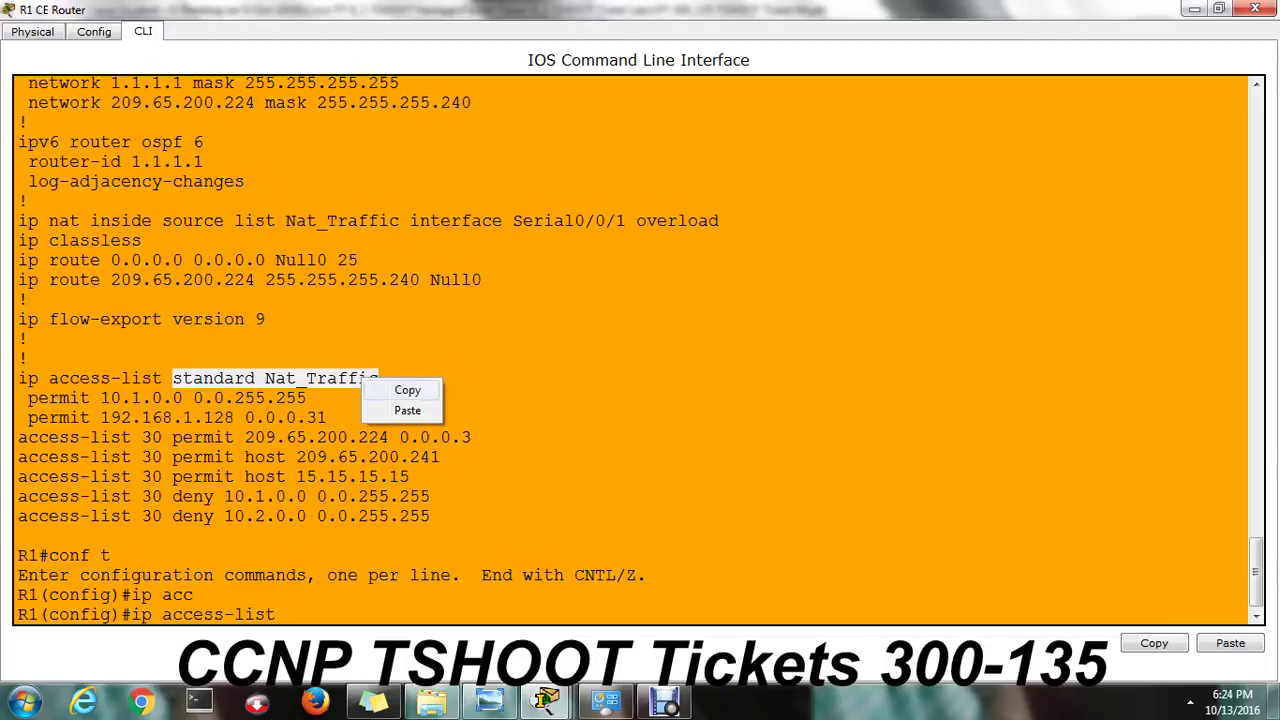
{"action": "left_click", "coordinate": [400, 388]}
{"action": "left_click", "coordinate": [288, 614]}
{"action": "right_click", "coordinate": [288, 613]}
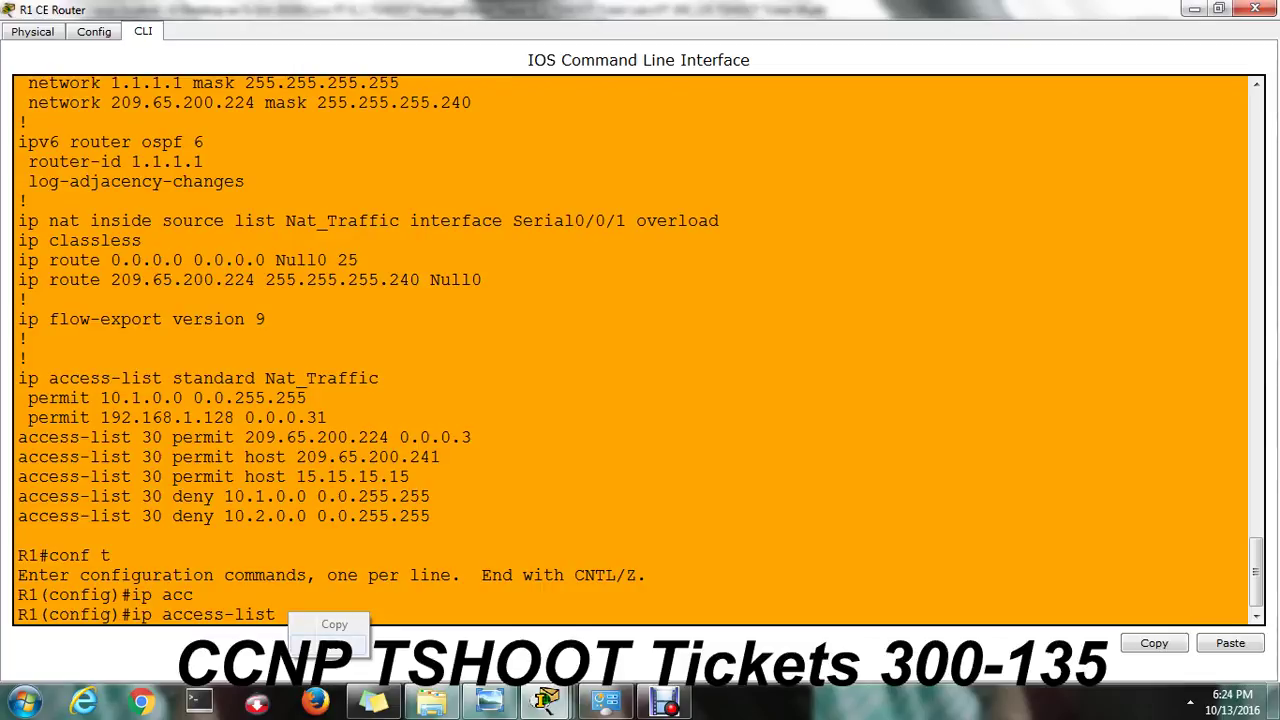
{"action": "left_click", "coordinate": [334, 645]}
{"action": "key", "text": "Return"}
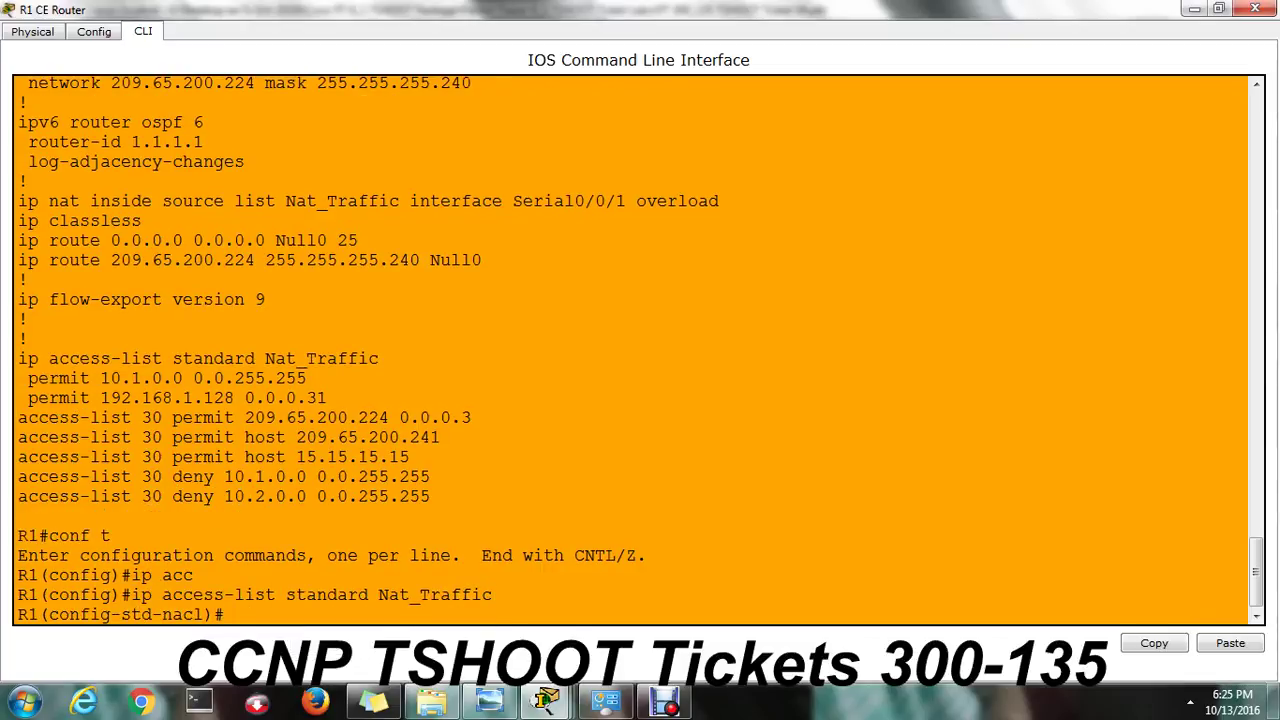
Type the rule 'permit 10.2.0.0 0.0.255.255' in the Nat_Traffic list.
{"action": "type", "text": "perm"}
{"action": "key", "text": "Tab"}
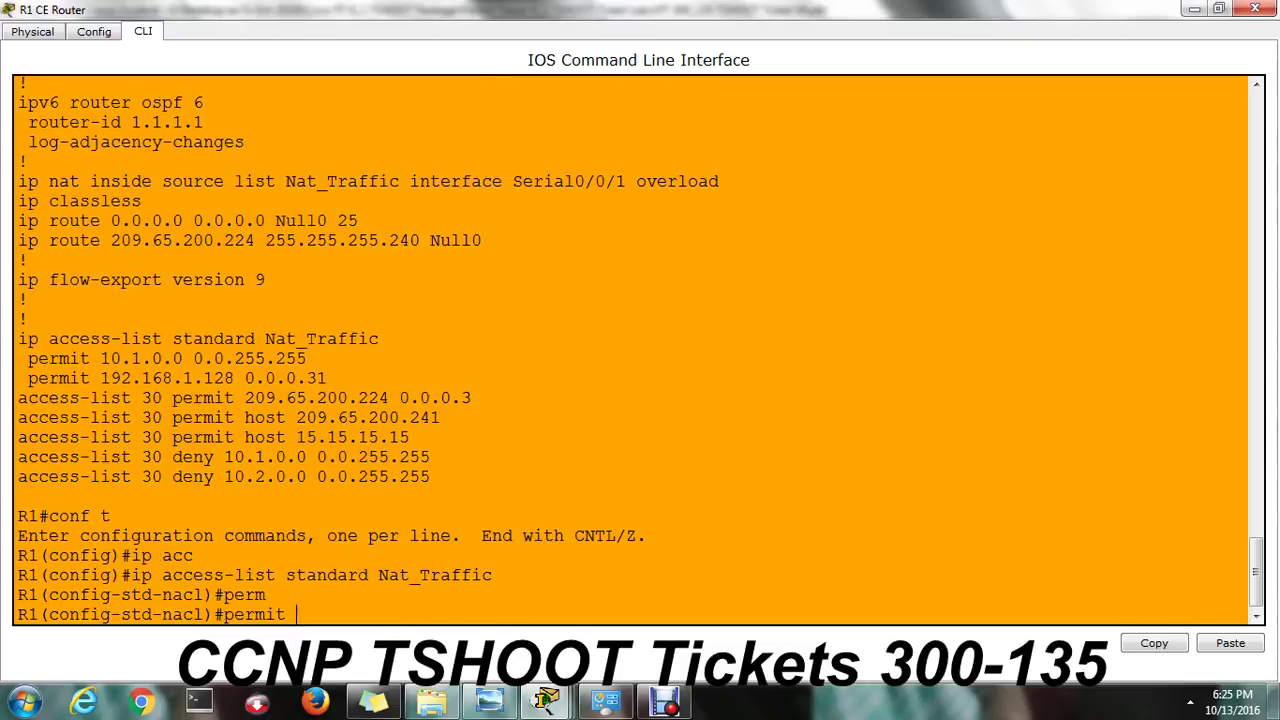
{"action": "type", "text": "10.2.0.0 0.0.255.255"}
Submit the permit rule, exit configuration mode and list R1's NAT translations.
{"action": "key", "text": "Return"}
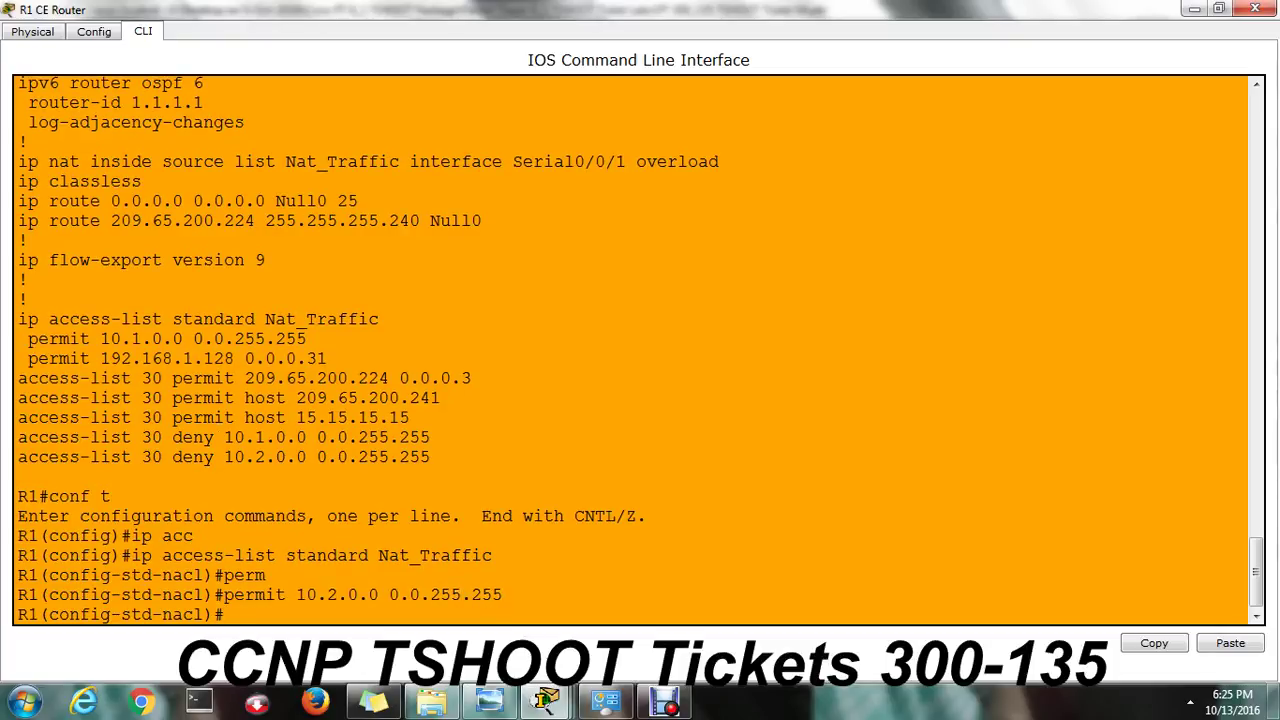
{"action": "key", "text": "ctrl+z"}
{"action": "key", "text": "Return"}
{"action": "key", "text": "Return"}
{"action": "key", "text": "Return"}
{"action": "key", "text": "Return"}
{"action": "key", "text": "Return"}
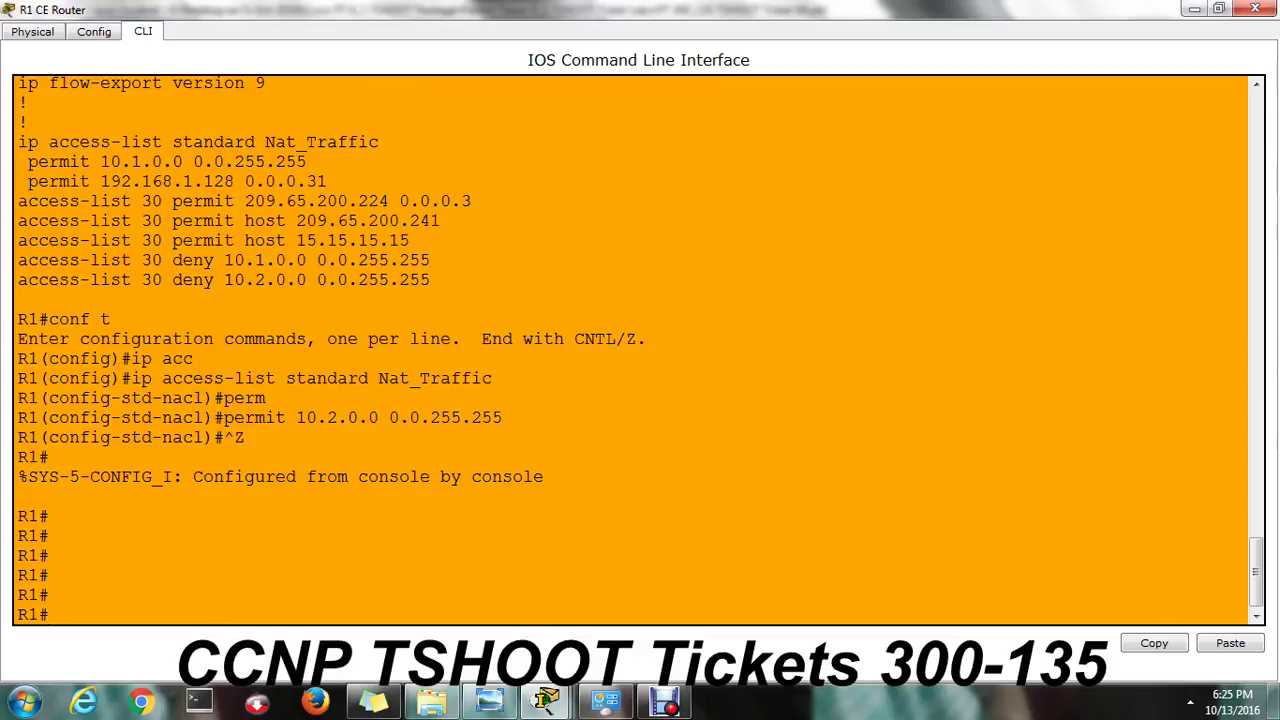
{"action": "type", "text": "sh ip nat"}
{"action": "key", "text": "Tab"}
{"action": "type", "text": "tra"}
{"action": "key", "text": "Tab"}
{"action": "key", "text": "Return"}
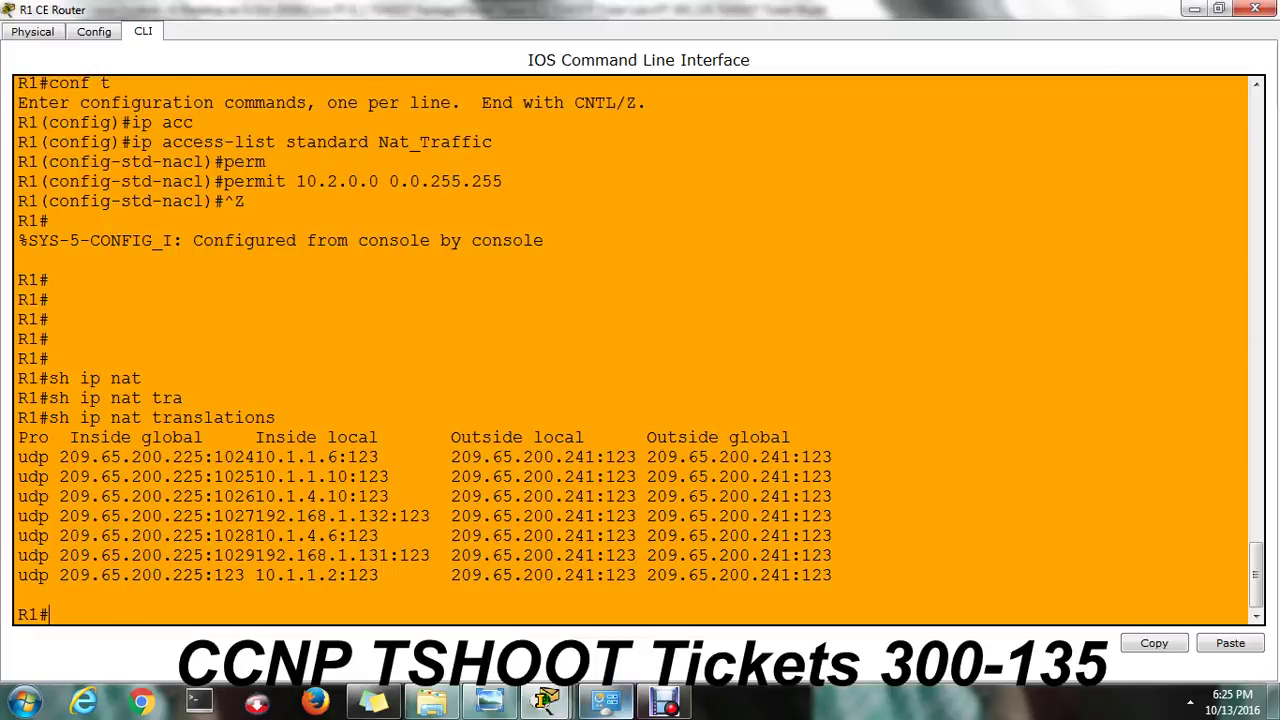
Ping 209.65.200.241 from Client 1 and confirm R1 now translates 10.2.1.3.
{"action": "mouse_move", "coordinate": [547, 703]}
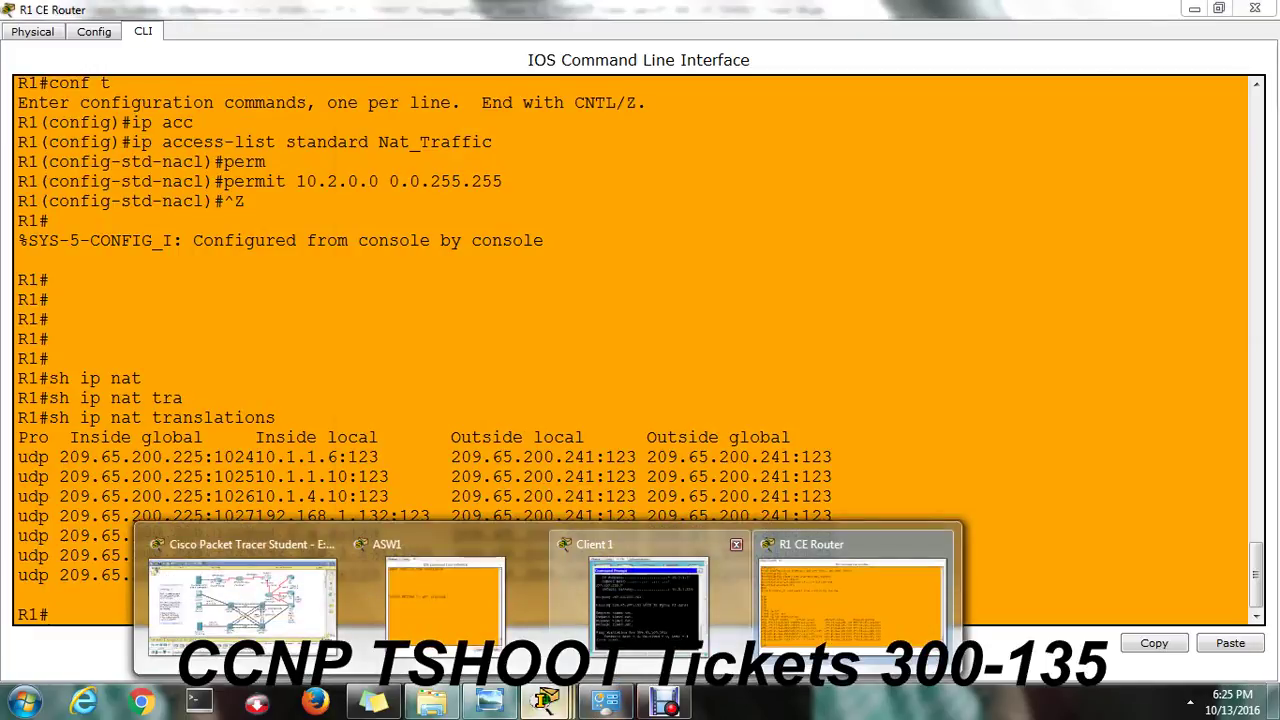
{"action": "left_click", "coordinate": [648, 600]}
{"action": "key", "text": "Up"}
{"action": "key", "text": "Return"}
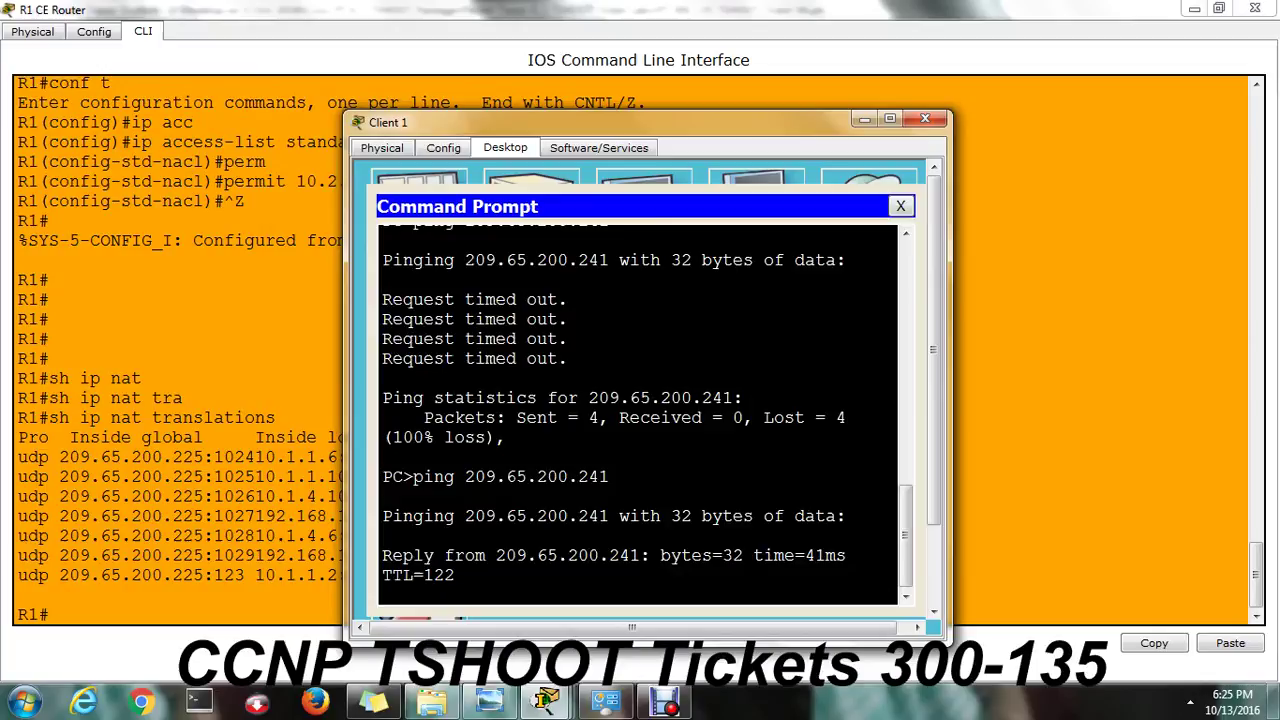
{"action": "key", "text": "alt+Tab"}
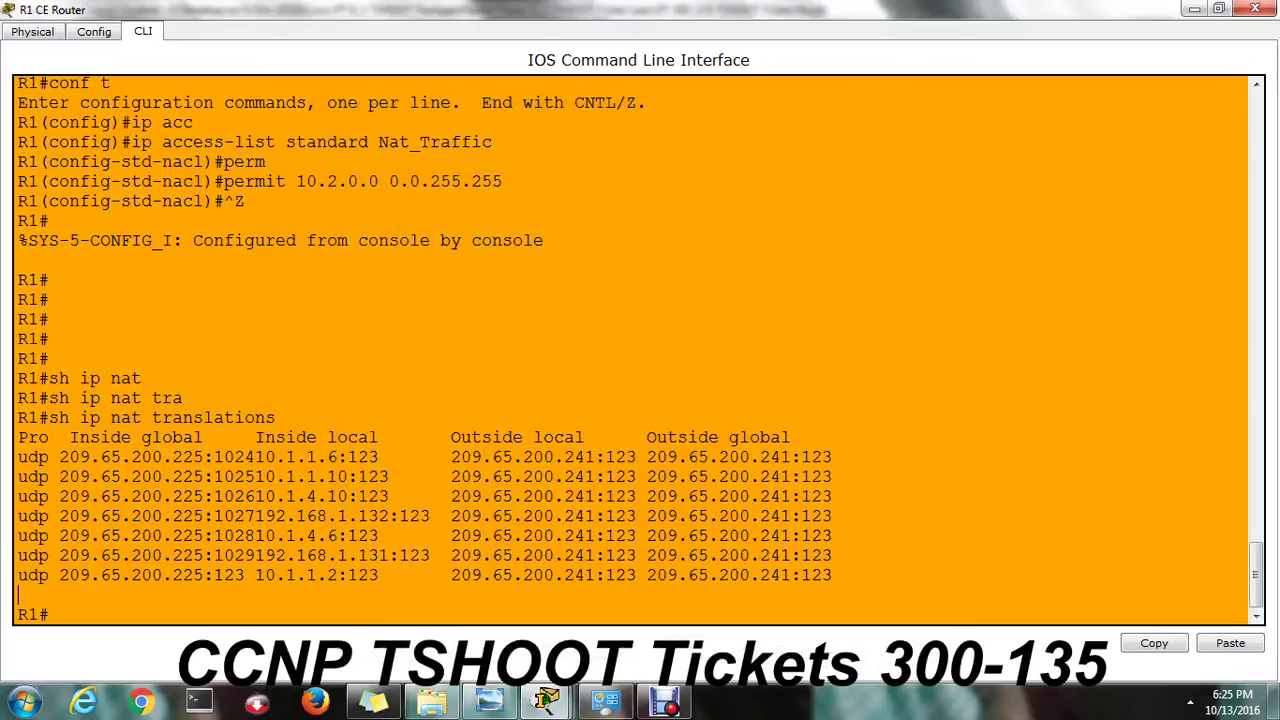
{"action": "key", "text": "Up"}
{"action": "key", "text": "Return"}
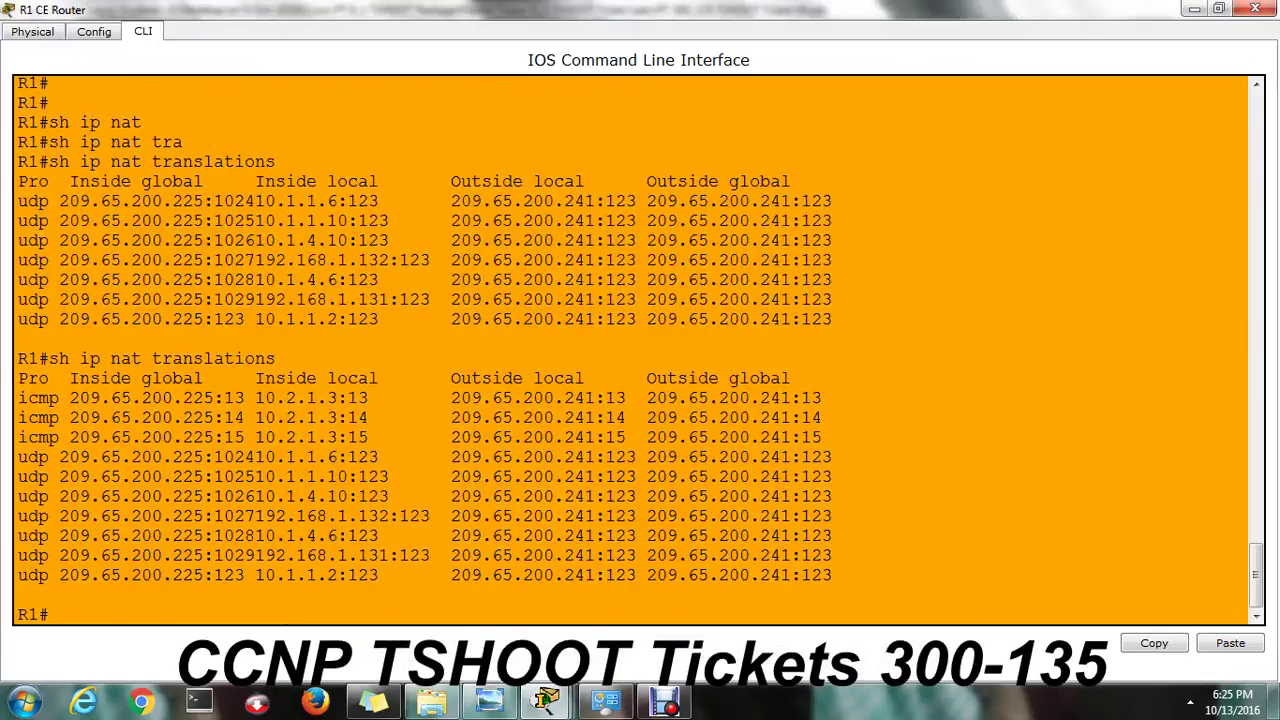
{"action": "left_click_drag", "start_coordinate": [264, 398], "coordinate": [368, 398]}
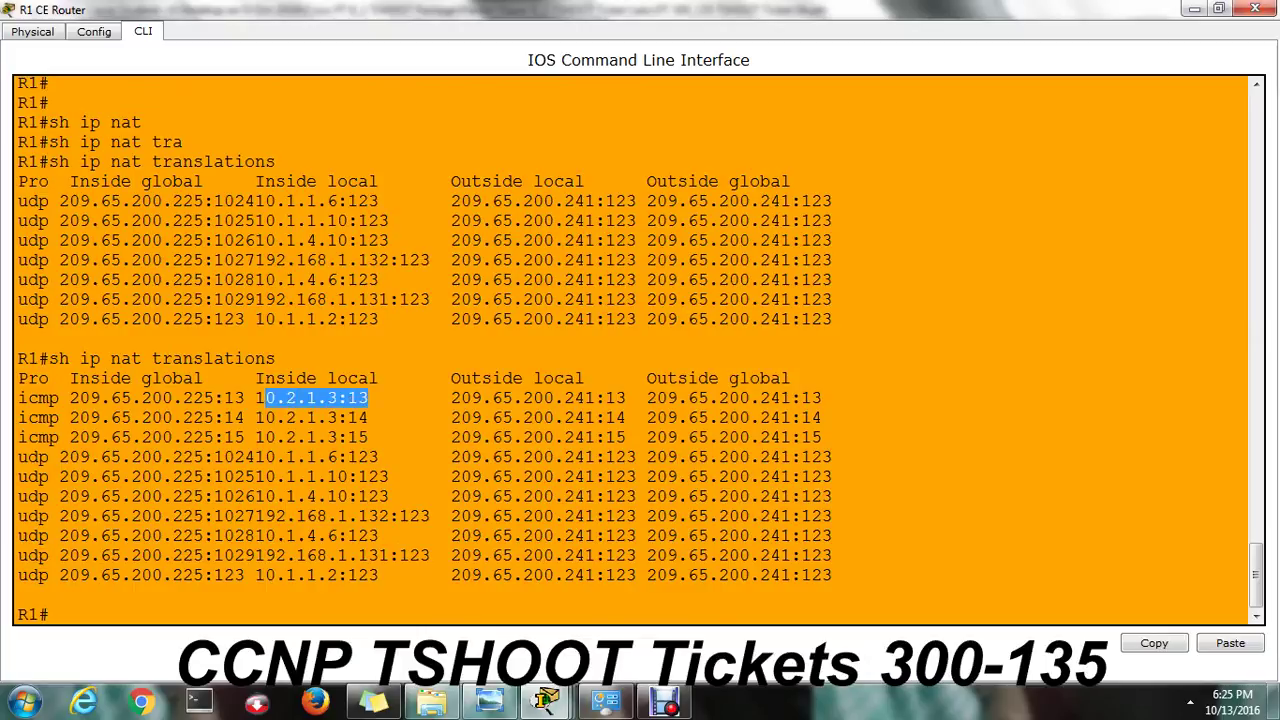
{"action": "left_click_drag", "start_coordinate": [100, 418], "coordinate": [612, 398]}
{"action": "left_click", "coordinate": [700, 418]}
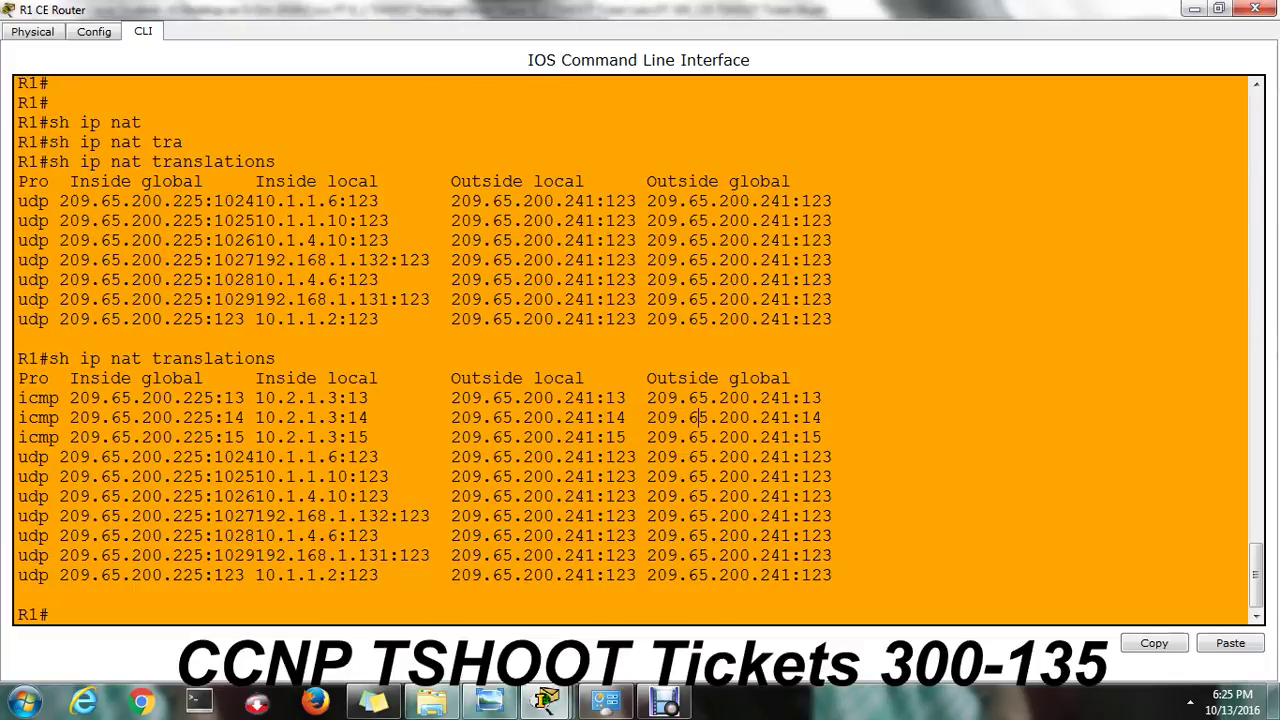
Ping 209.65.200.241 once more from Client 1, then close Client 1 and return to the topology.
{"action": "mouse_move", "coordinate": [546, 702]}
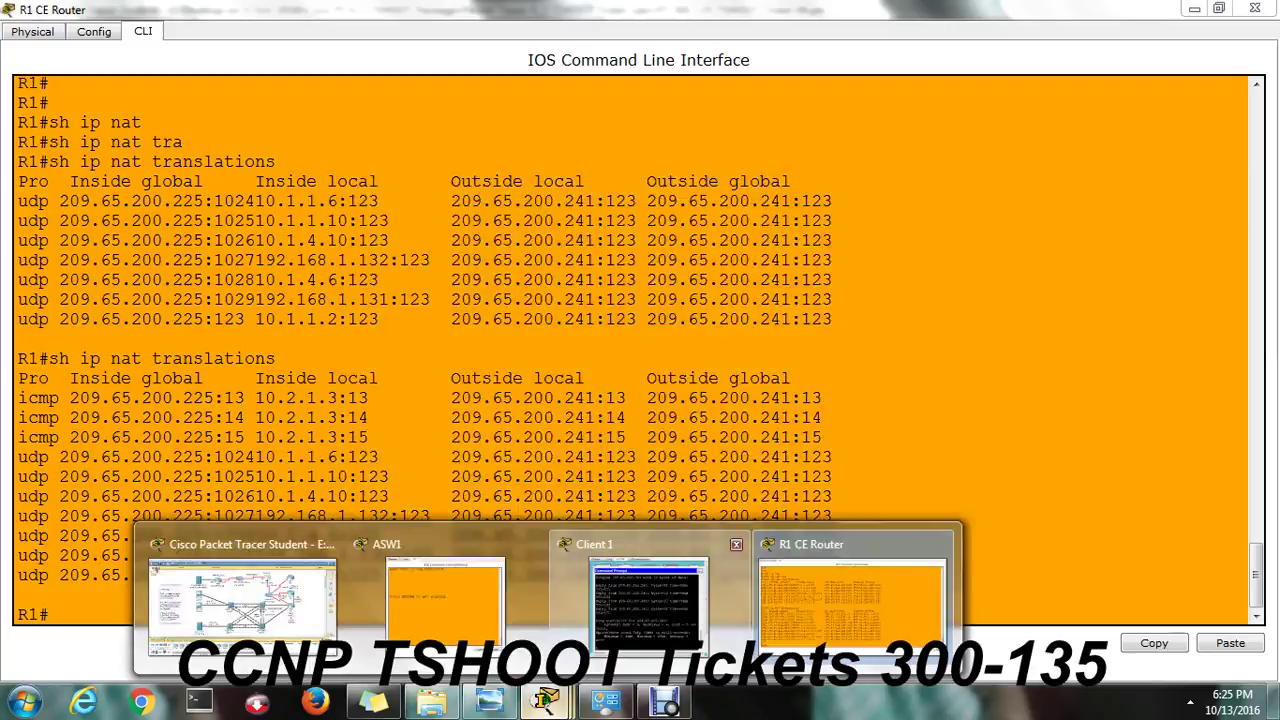
{"action": "left_click", "coordinate": [645, 580]}
{"action": "type", "text": "ping 209.65.200.241"}
{"action": "key", "text": "Return"}
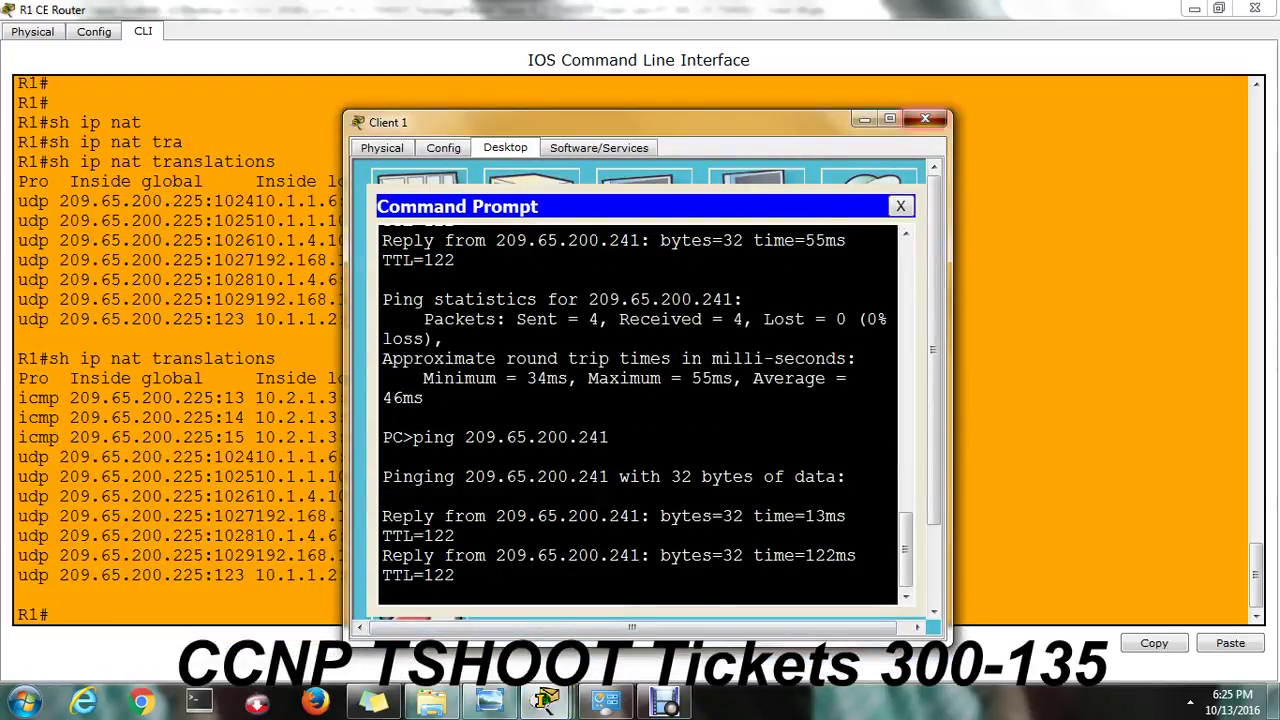
{"action": "left_click", "coordinate": [925, 119]}
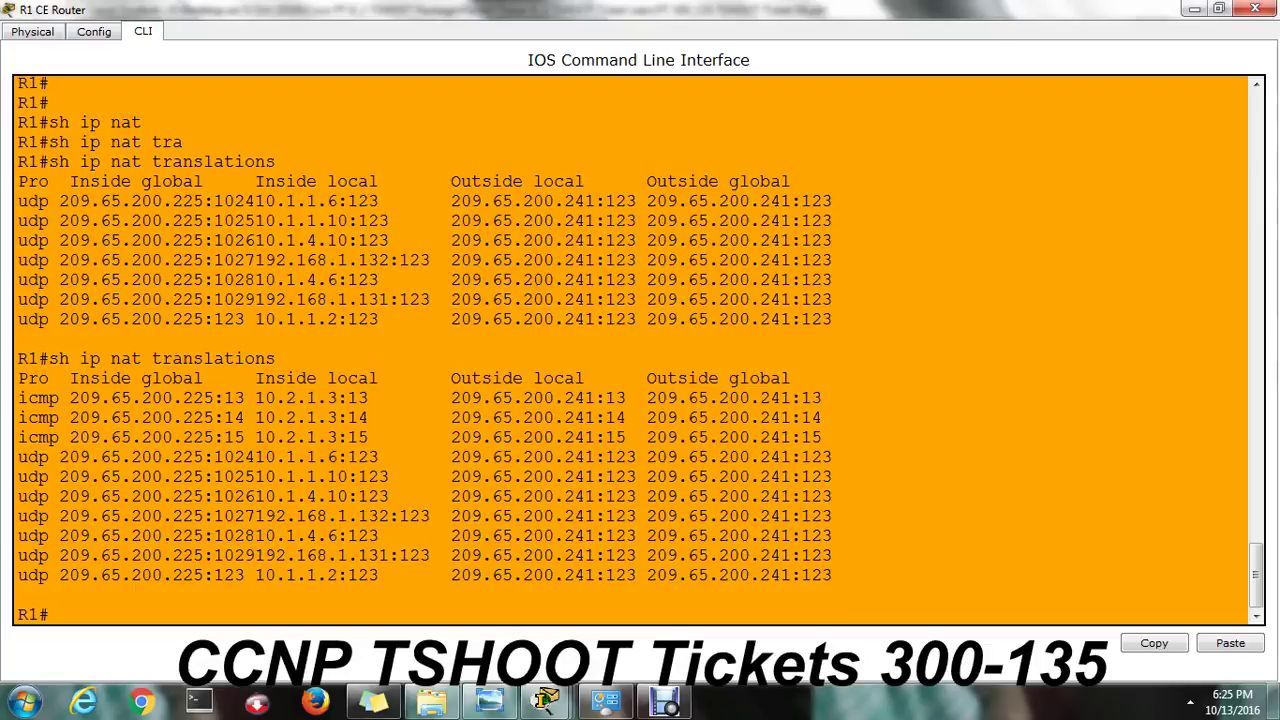
{"action": "mouse_move", "coordinate": [546, 703]}
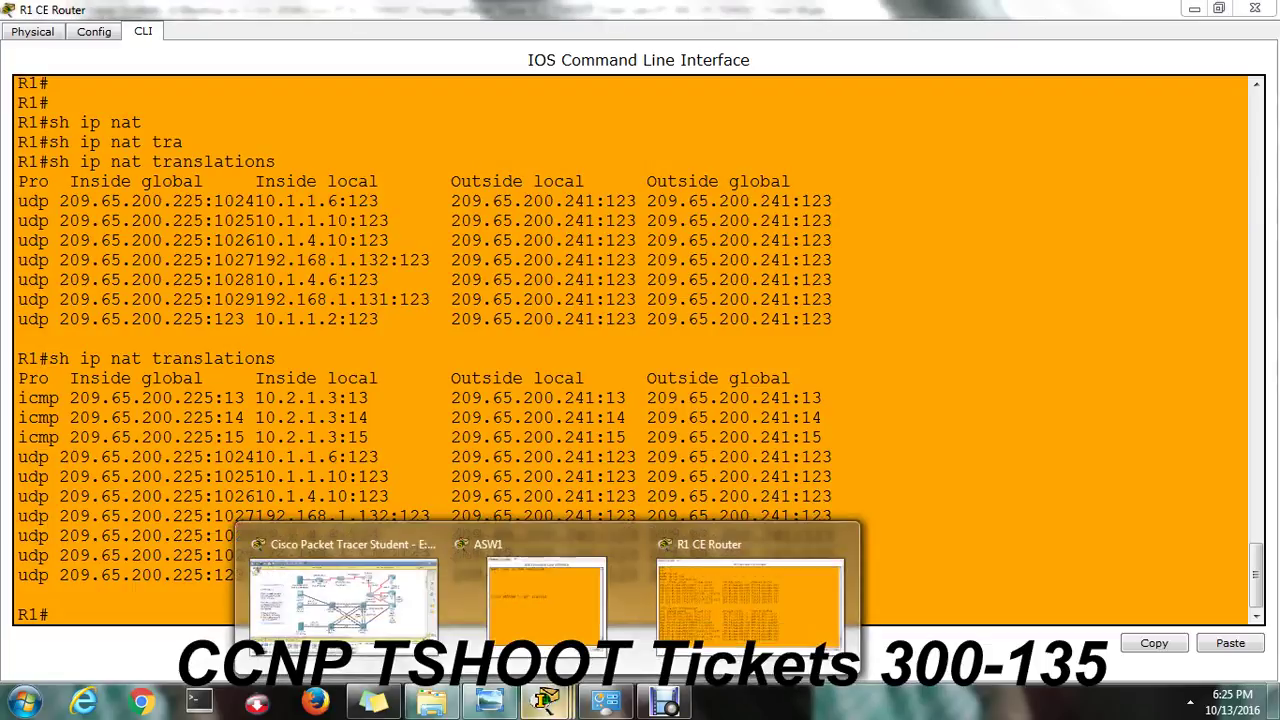
{"action": "left_click", "coordinate": [330, 575]}
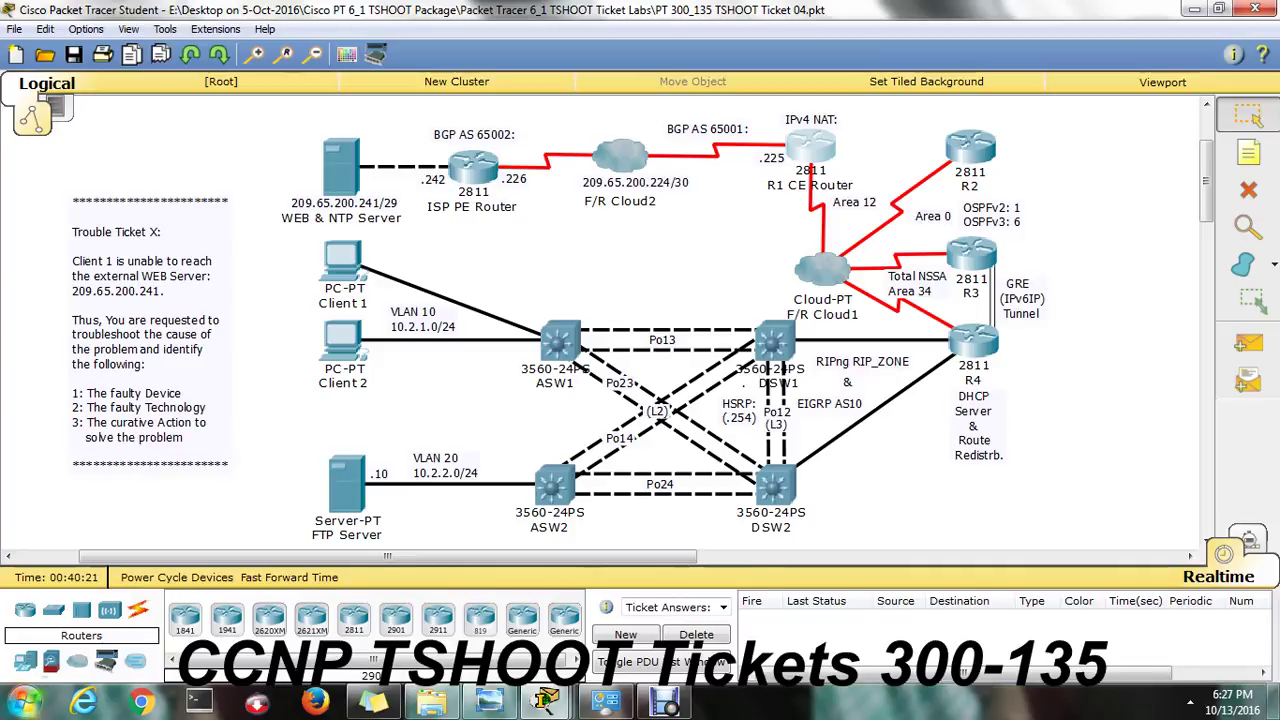
Launch Notepad from the Start search and narrow its window to keep the topology visible.
{"action": "key", "text": "super"}
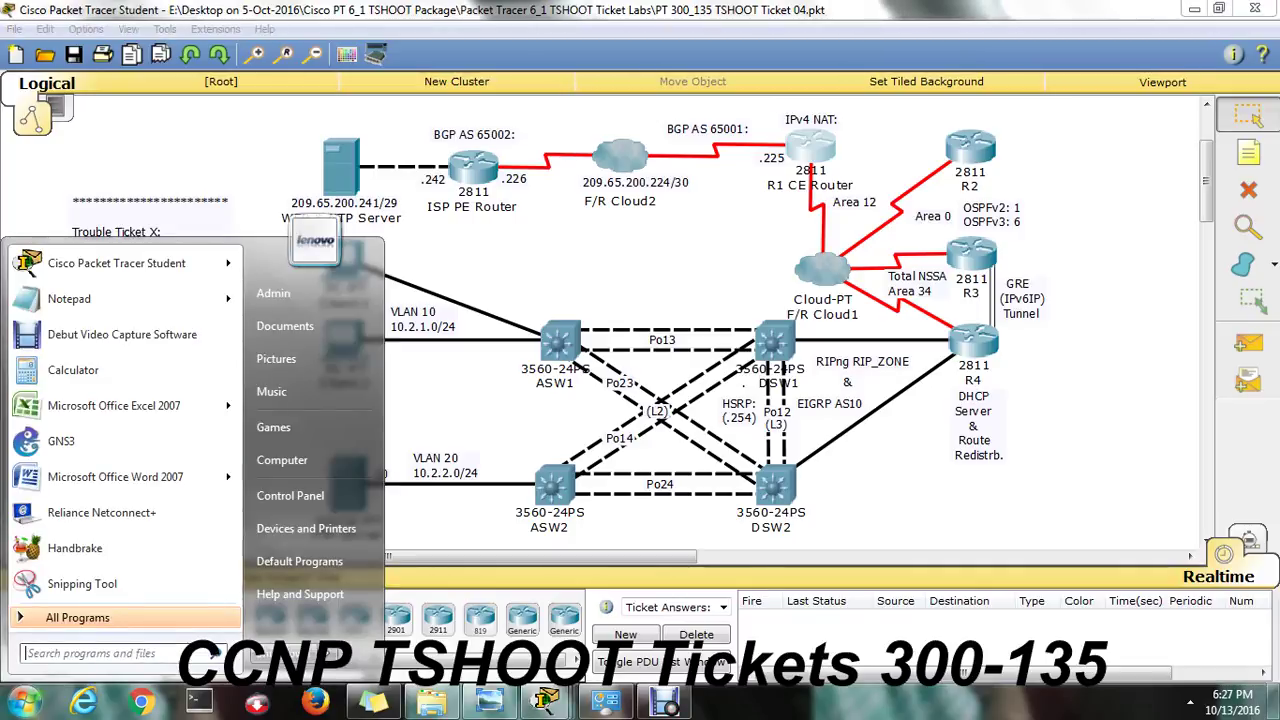
{"action": "type", "text": "note"}
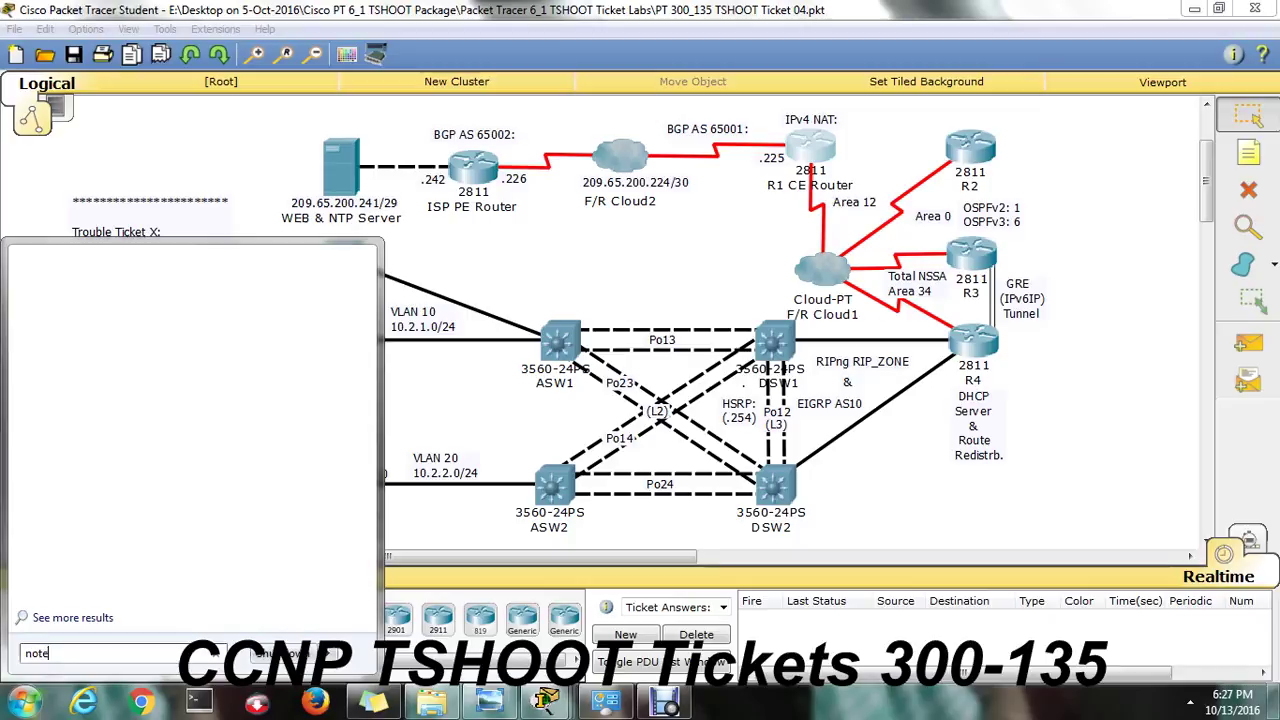
{"action": "type", "text": "pad"}
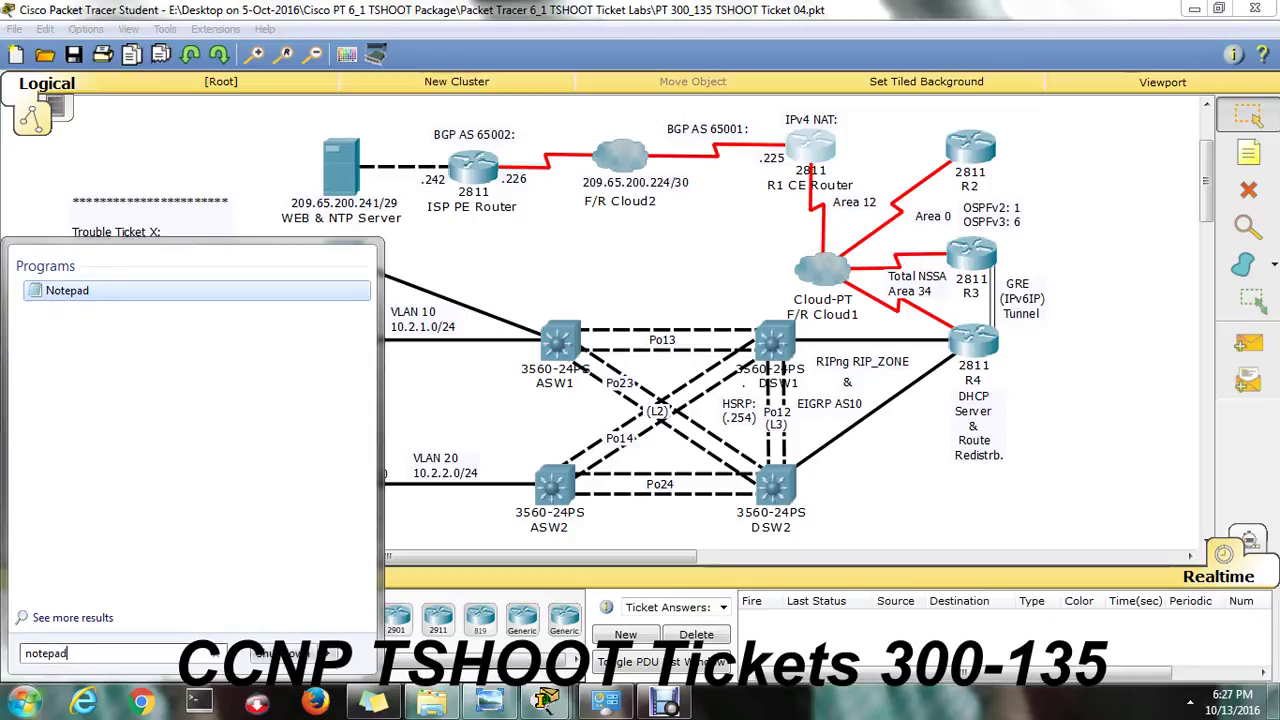
{"action": "key", "text": "Return"}
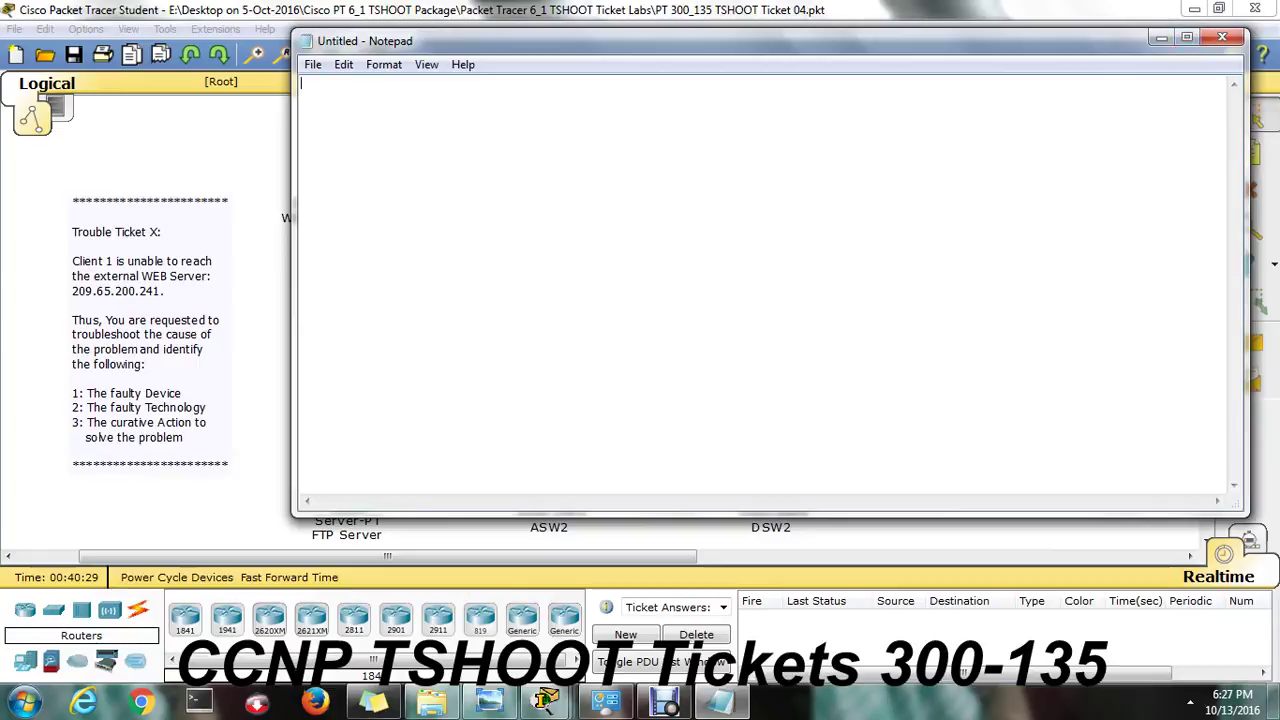
{"action": "left_click_drag", "start_coordinate": [293, 270], "coordinate": [607, 270]}
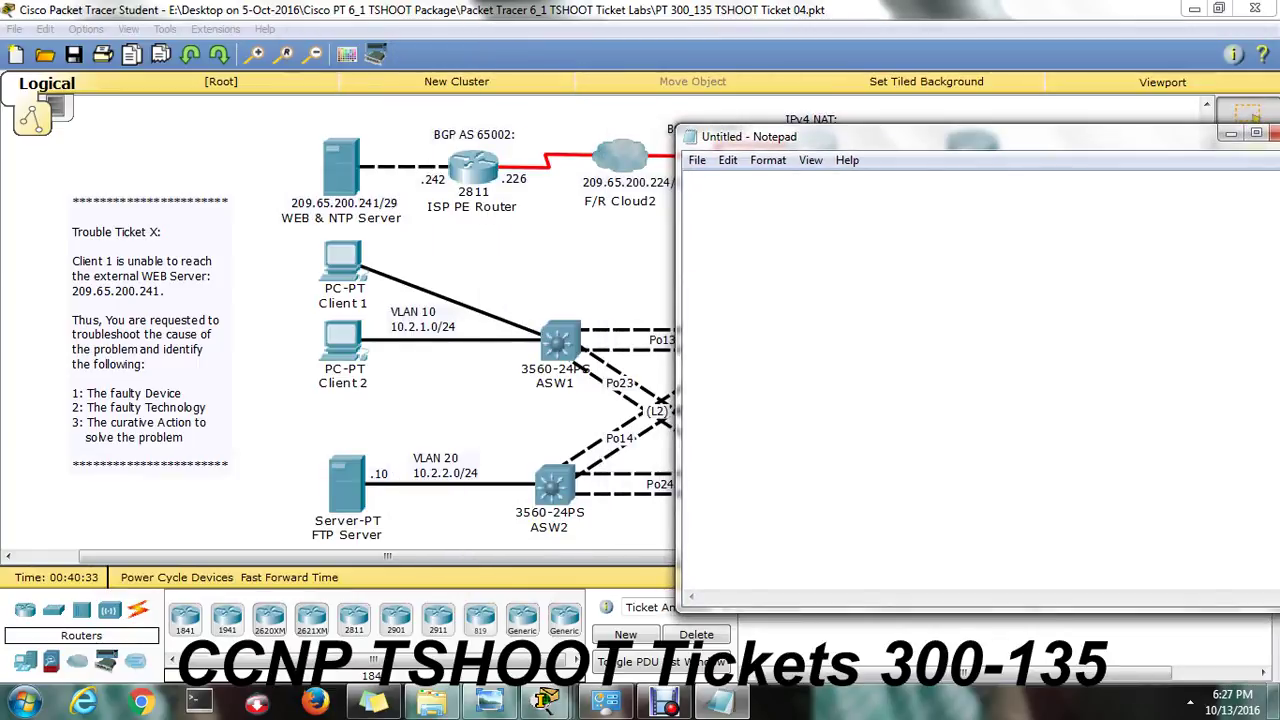
Type the answers '1. R1', '2. NAT' and '3. Acces-list add permit 10.2.0.0'.
{"action": "type", "text": "R1"}
{"action": "key", "text": "Return"}
{"action": "left_click", "coordinate": [685, 178]}
{"action": "type", "text": "1."}
{"action": "key", "text": "Down"}
{"action": "type", "text": "2. NAT"}
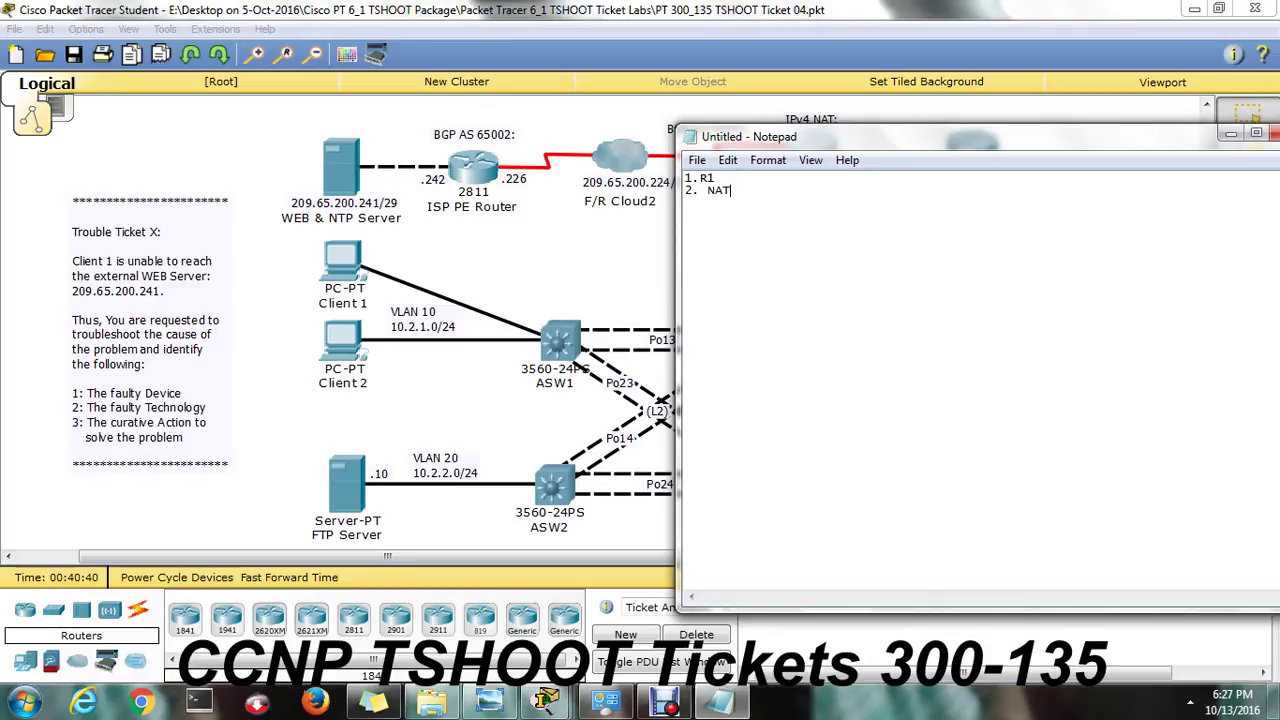
{"action": "key", "text": "Return"}
{"action": "type", "text": "3. Acces-lis"}
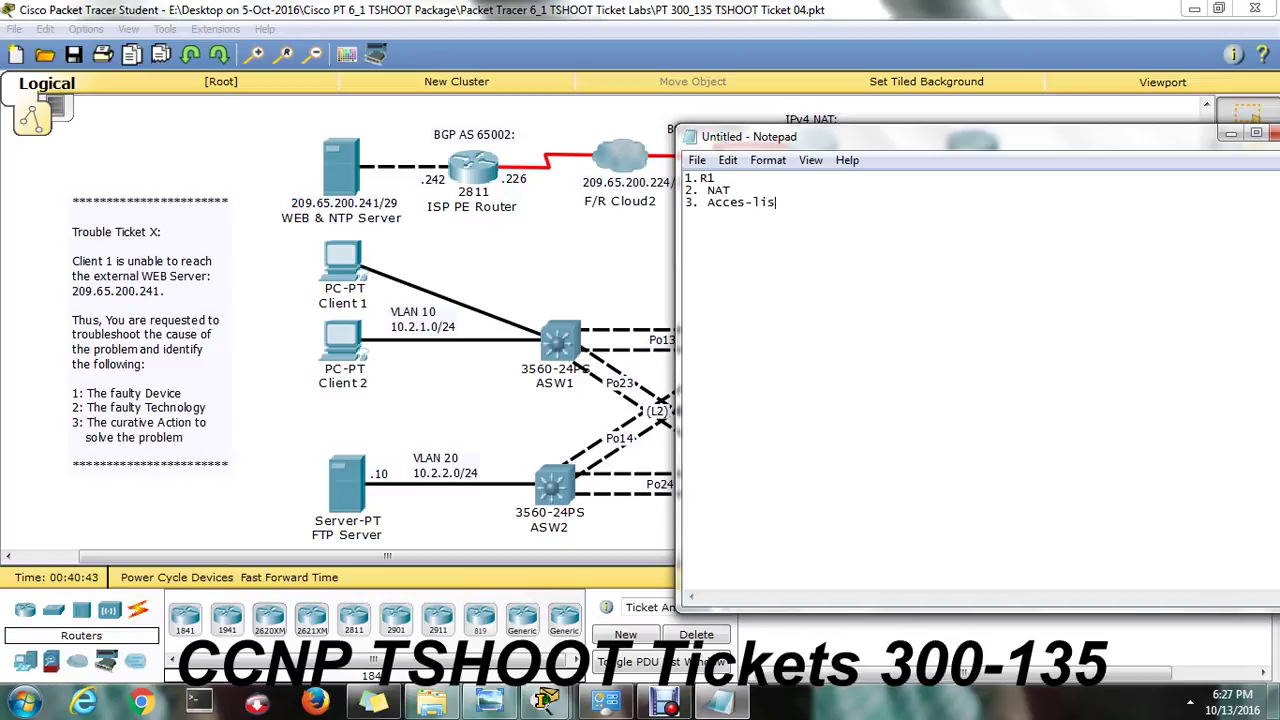
{"action": "type", "text": "t add permit 10.20."}
{"action": "key", "text": "BackSpace"}
{"action": "key", "text": "BackSpace"}
{"action": "type", "text": ".0.0"}
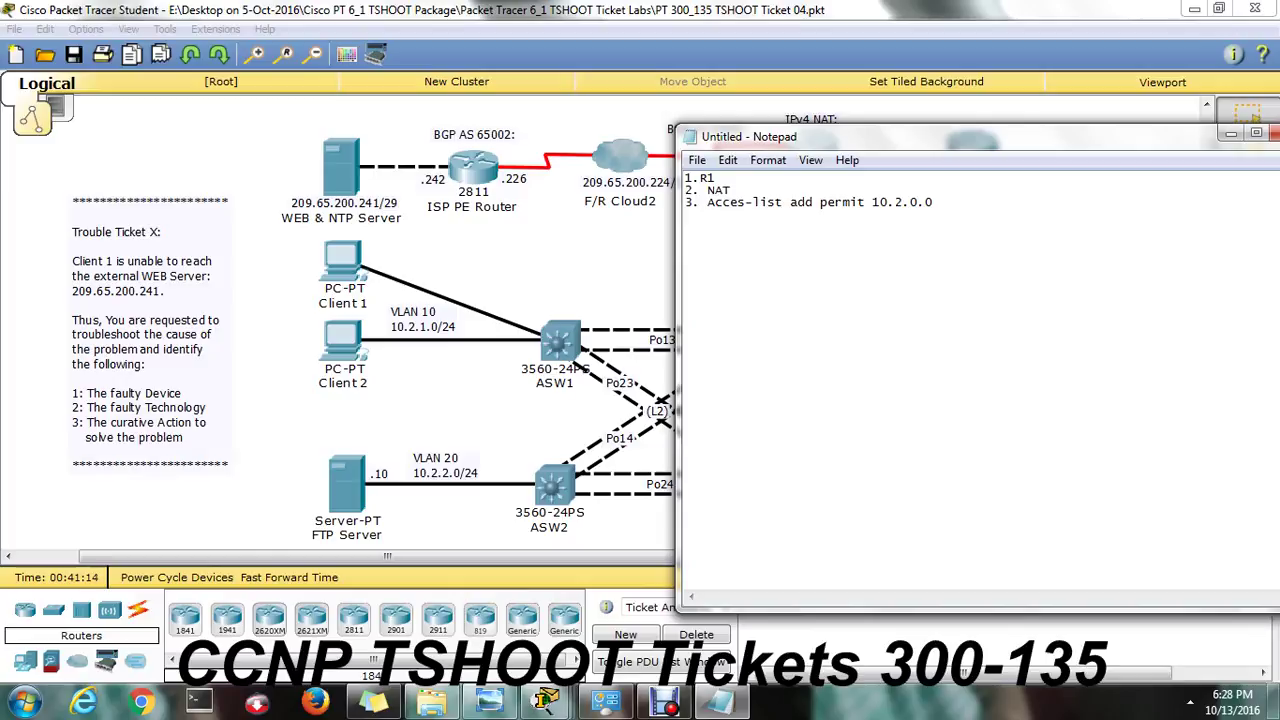
Add a contact e-mail address on its own line below the third answer.
{"action": "key", "text": "shift+Left"}
{"action": "key", "text": "shift+Left"}
{"action": "key", "text": "shift+Left"}
{"action": "key", "text": "shift+Left"}
{"action": "key", "text": "shift+Left"}
{"action": "key", "text": "shift+Left"}
{"action": "key", "text": "shift+Left"}
{"action": "key", "text": "shift+Left"}
{"action": "key", "text": "shift+Left"}
{"action": "key", "text": "shift+Left"}
{"action": "key", "text": "shift+Left"}
{"action": "key", "text": "shift+Left"}
{"action": "key", "text": "shift+Left"}
{"action": "key", "text": "shift+Left"}
{"action": "key", "text": "shift+Left"}
{"action": "key", "text": "shift+Left"}
{"action": "key", "text": "shift+Left"}
{"action": "key", "text": "shift+Left"}
{"action": "key", "text": "shift+Left"}
{"action": "key", "text": "shift+Left"}
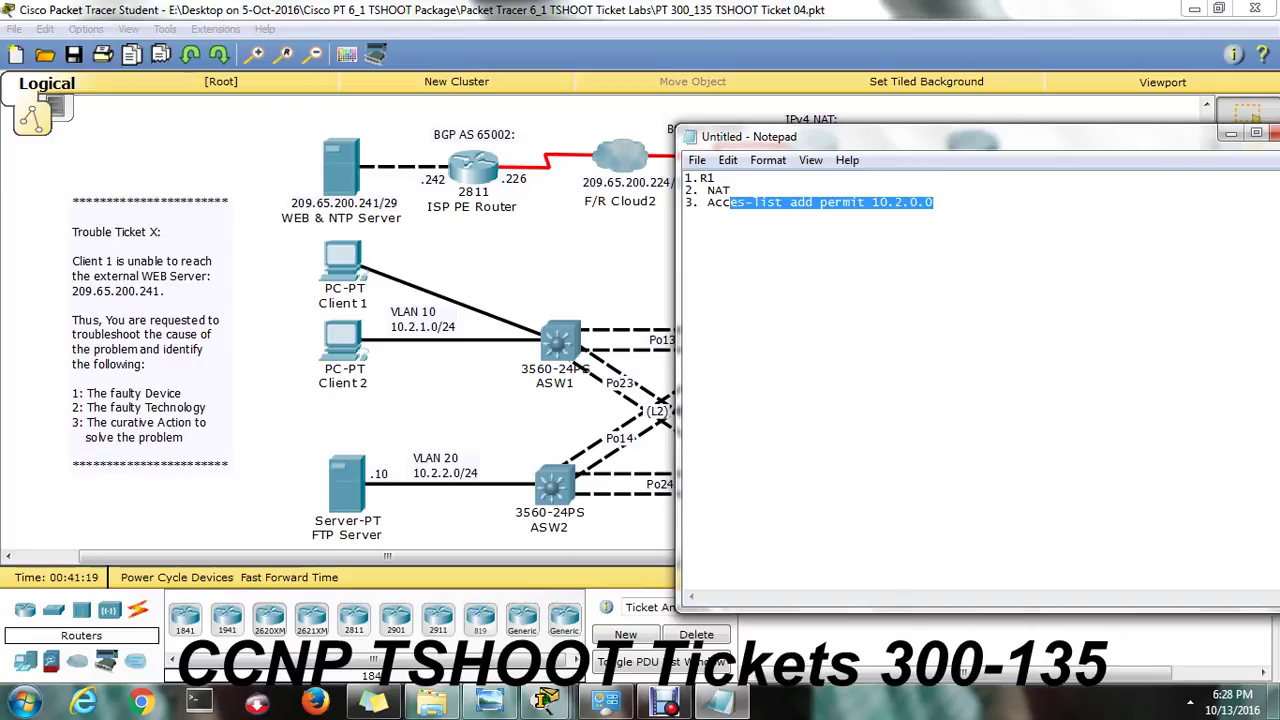
{"action": "left_click", "coordinate": [934, 202]}
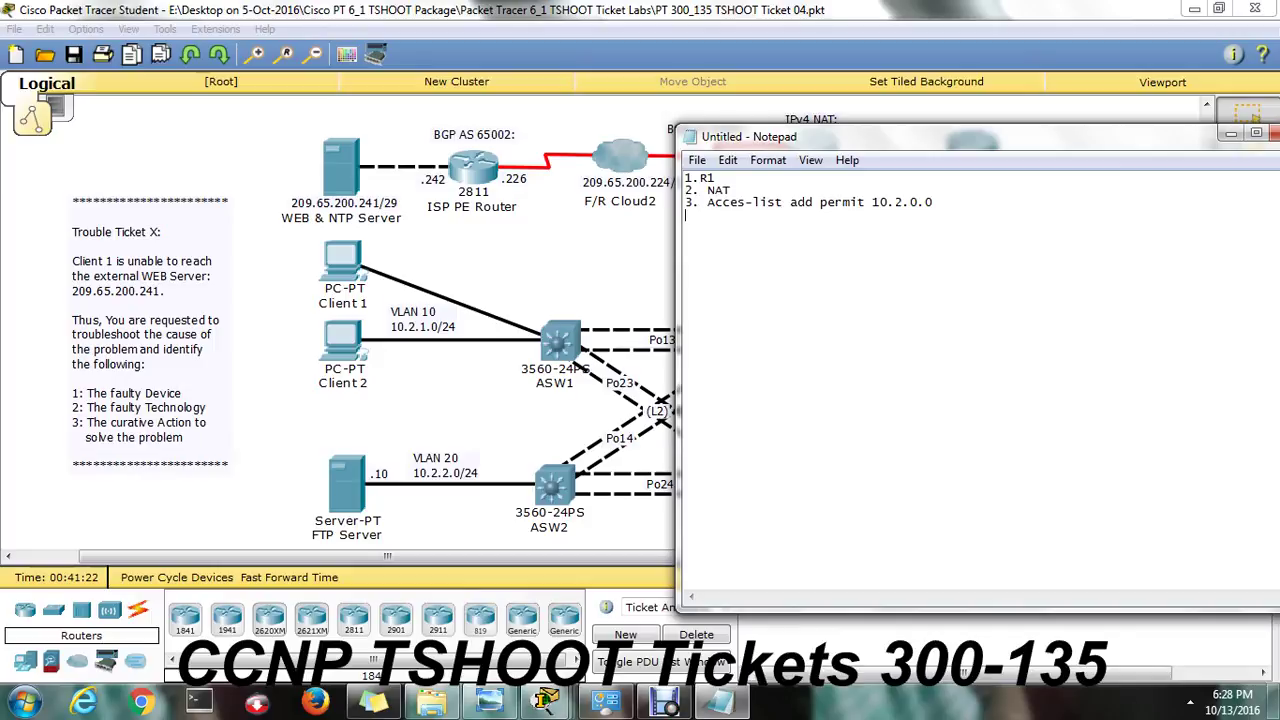
{"action": "key", "text": "Return"}
{"action": "key", "text": "Return"}
{"action": "key", "text": "Return"}
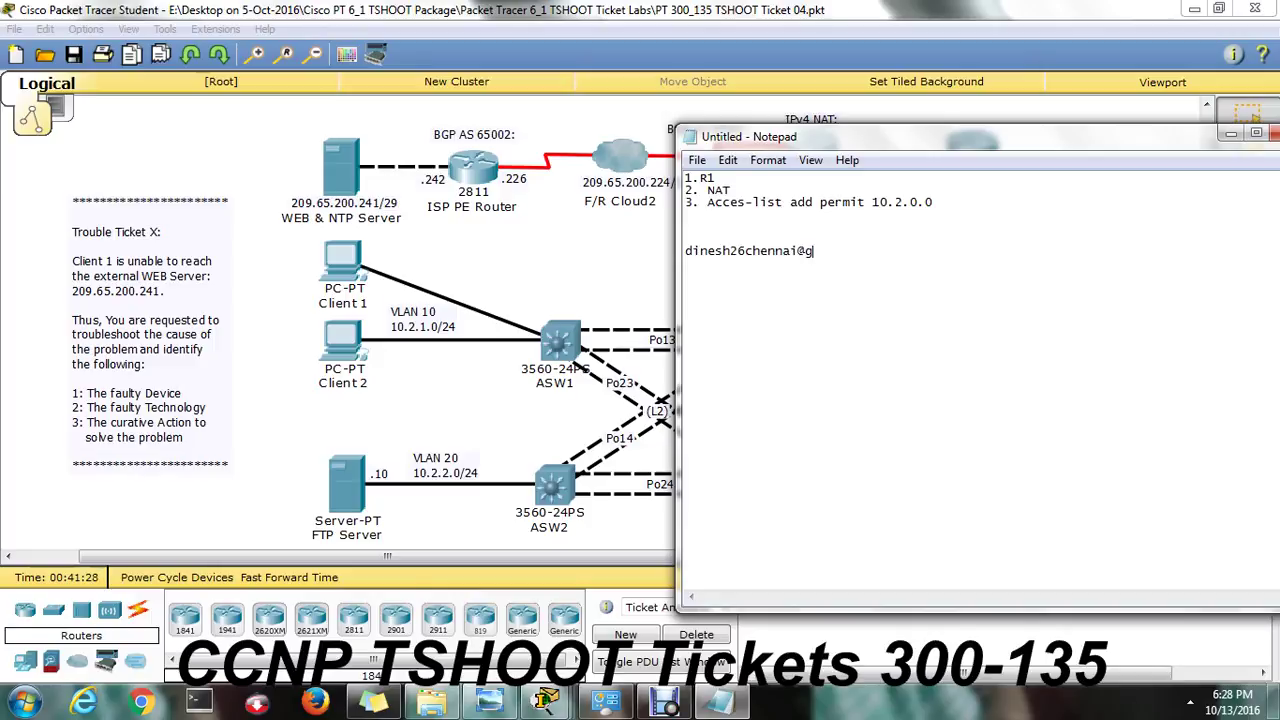
{"action": "key", "text": "Return"}
{"action": "key", "text": "Return"}
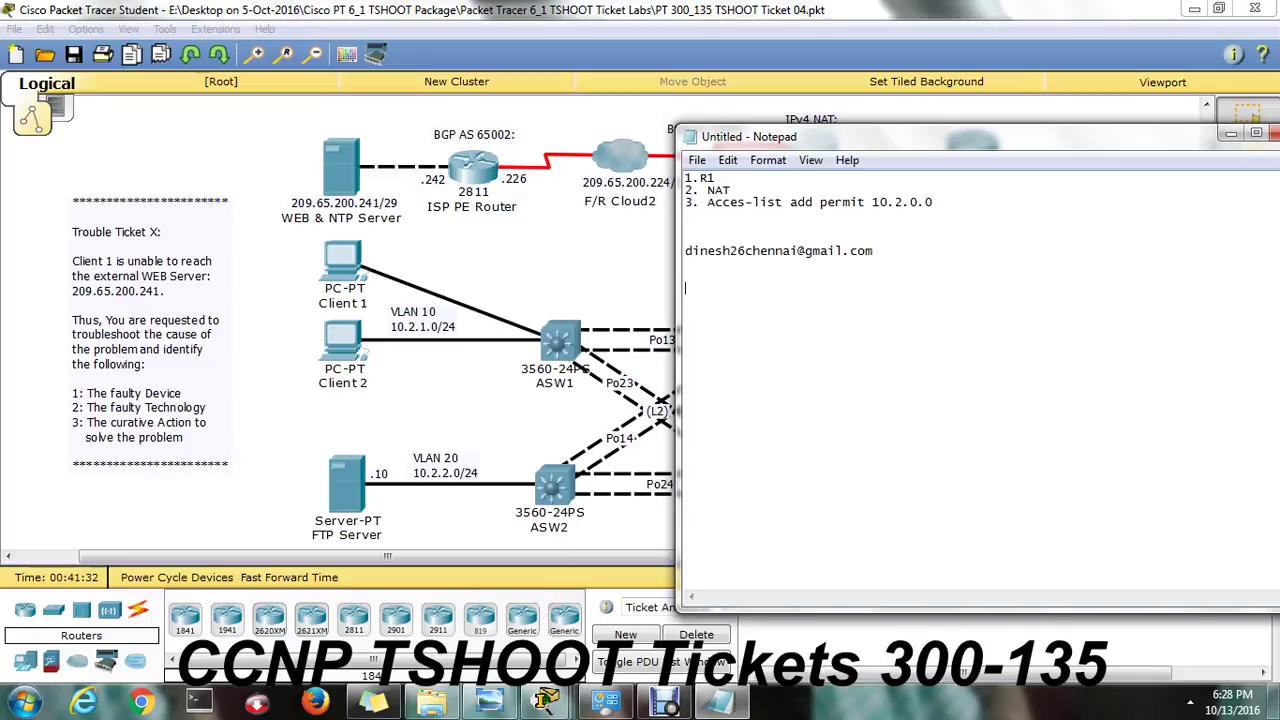